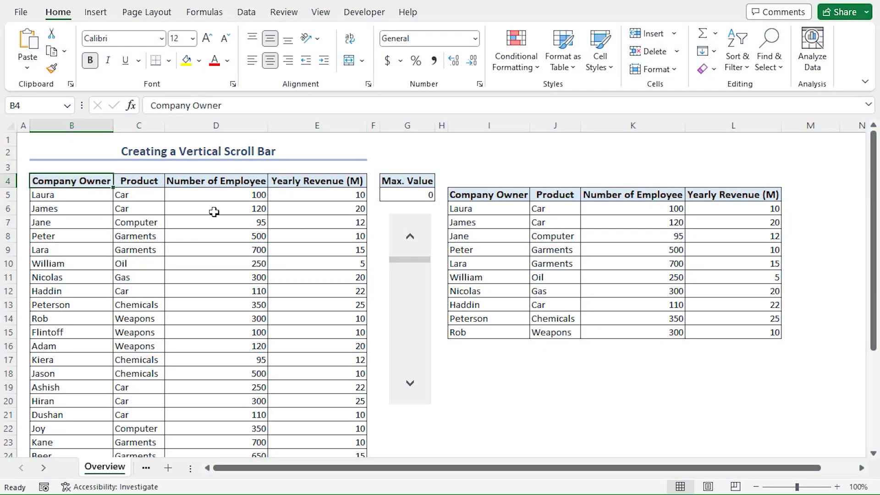
- Scroll up and down through the Company Profile List dataset
scroll(214, 229, down, 6)
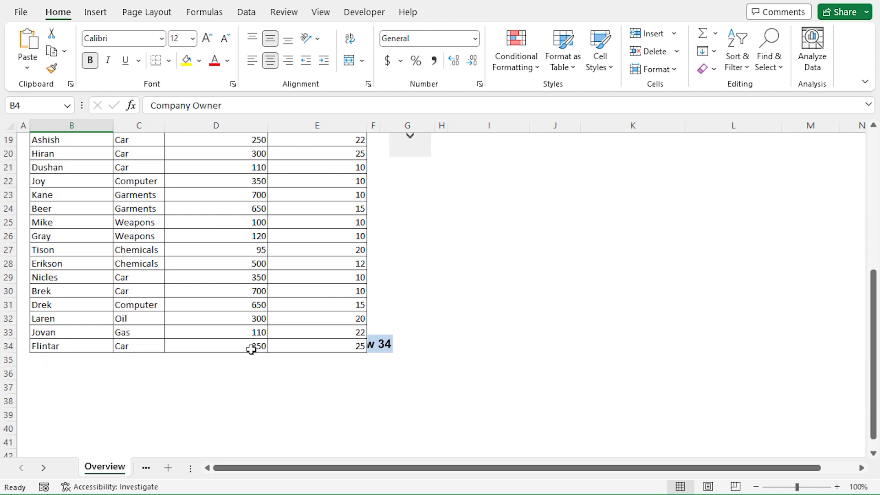
scroll(226, 291, up, 6)
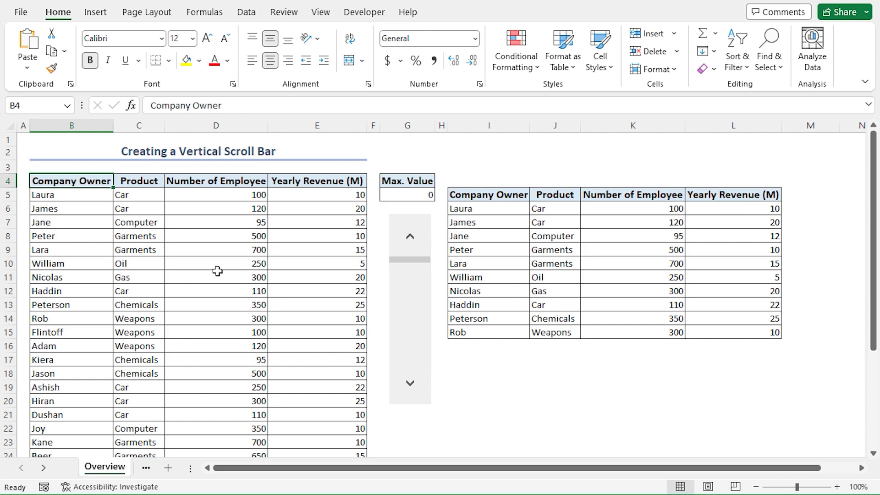
scroll(212, 267, down, 5)
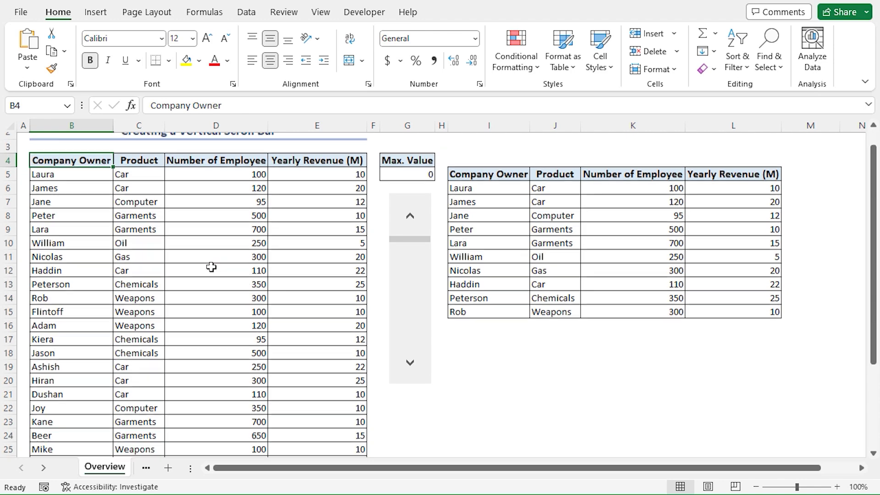
scroll(211, 267, up, 4)
scroll(211, 267, up, 1)
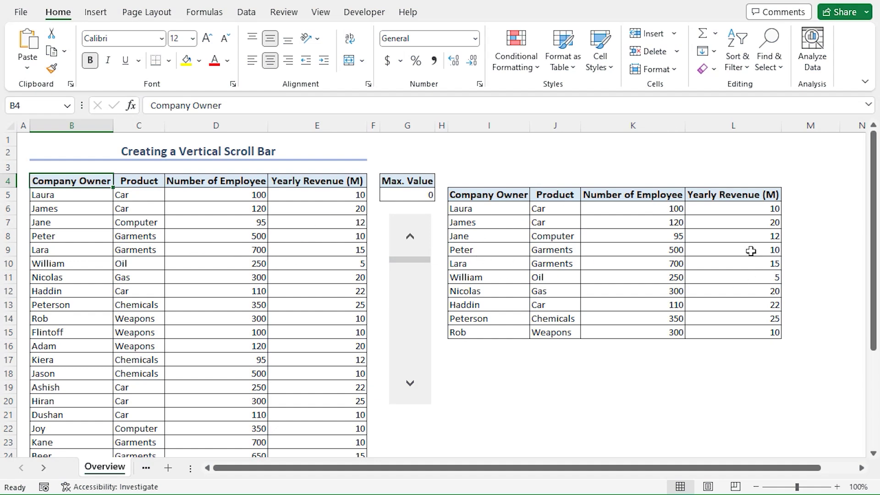
- Advance the 10-row view down a few records with its scroll bar
click(412, 387)
click(411, 387)
click(411, 387)
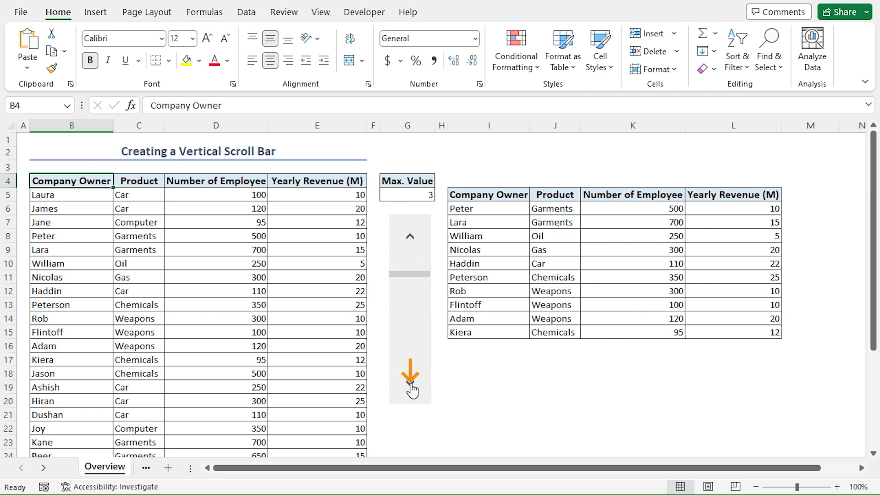
drag(408, 274, 416, 256)
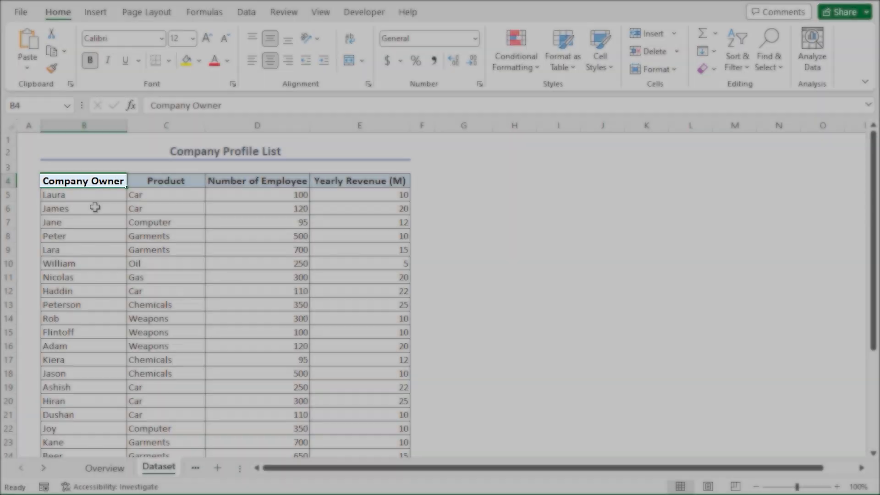
- Review the Company Owner, Product, Number of Employee and Yearly Revenue (M) column headers
drag(91, 184, 168, 184)
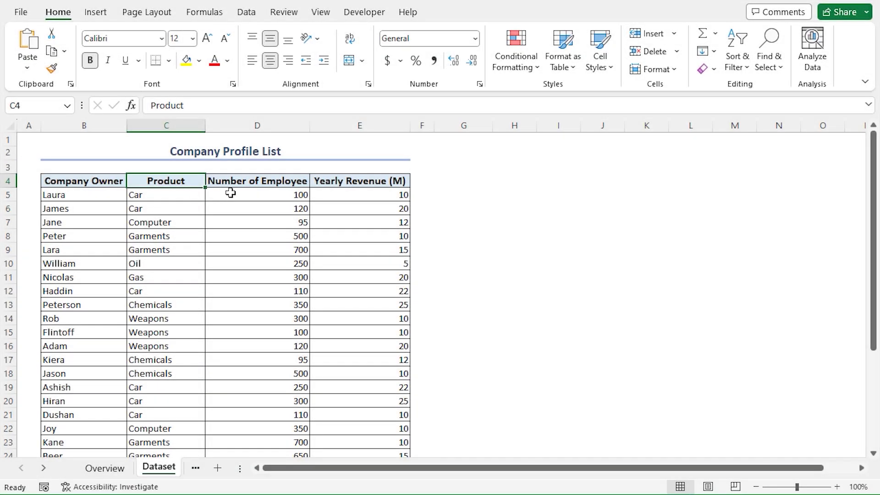
click(250, 183)
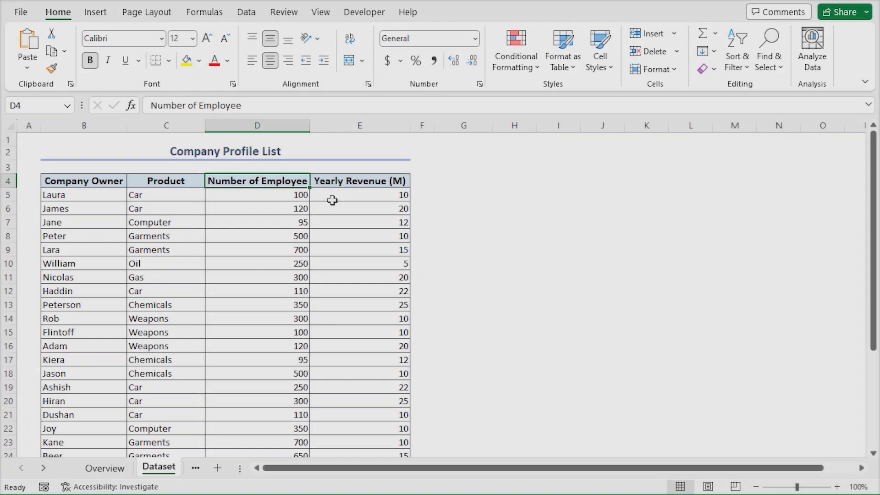
click(337, 183)
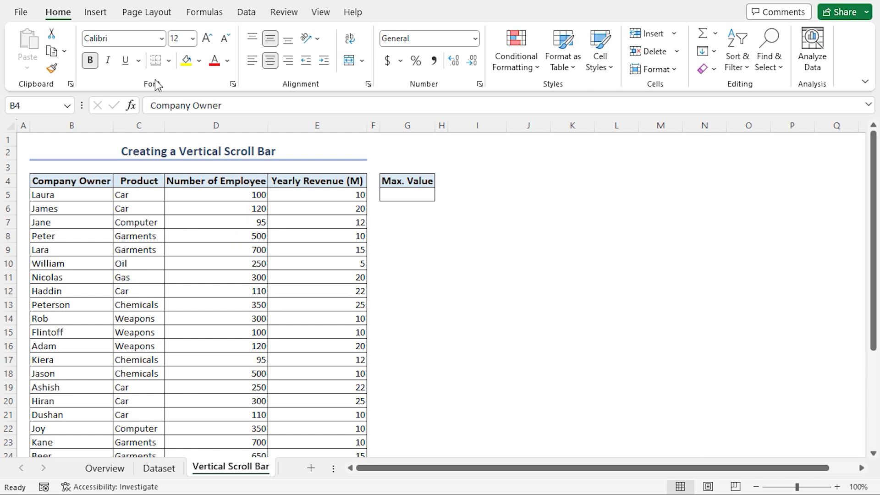
- Turn on the Developer tab through Customize the Ribbon in Excel Options
right_click(244, 15)
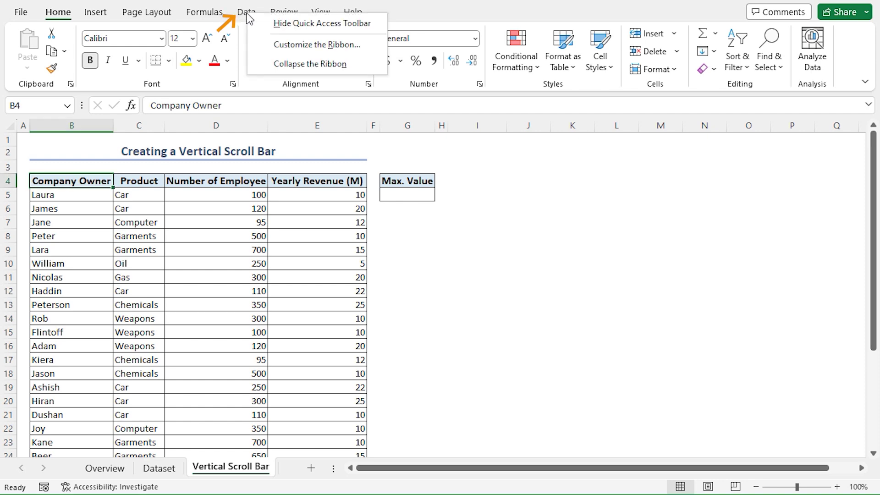
click(312, 46)
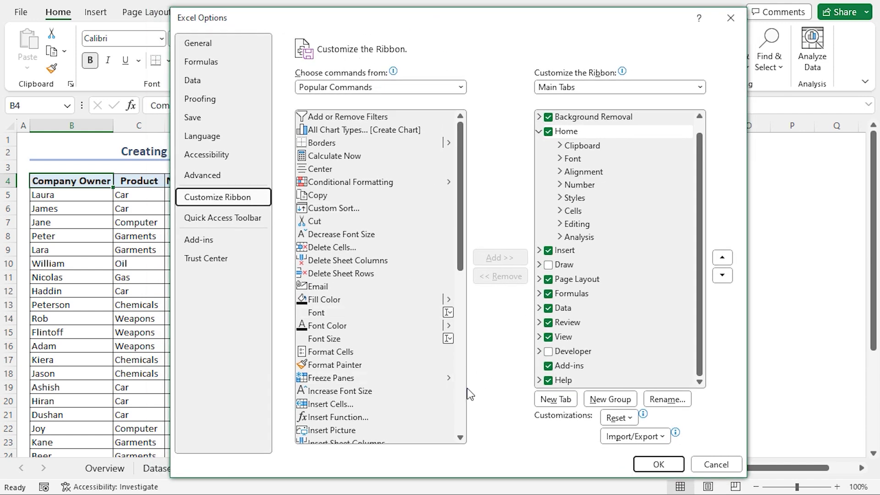
click(549, 351)
click(659, 465)
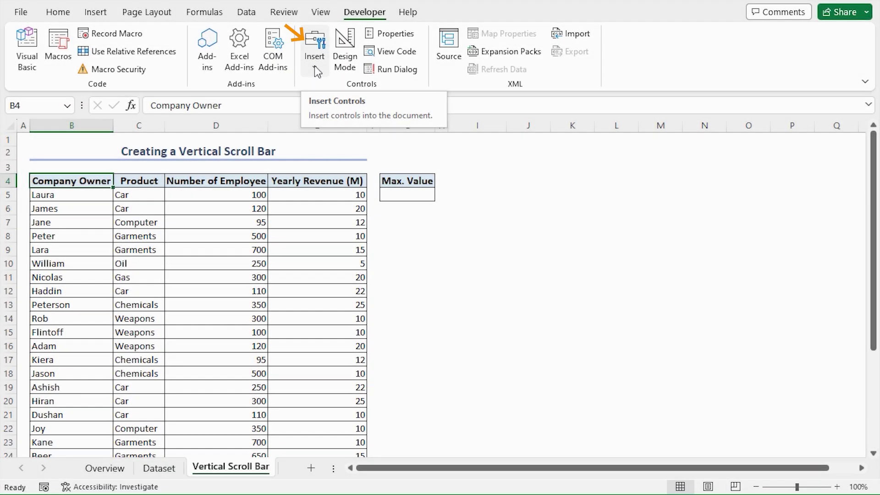
- Draw a Form Controls scroll bar as a tall rectangle beneath the Max. Value cell G5
click(315, 65)
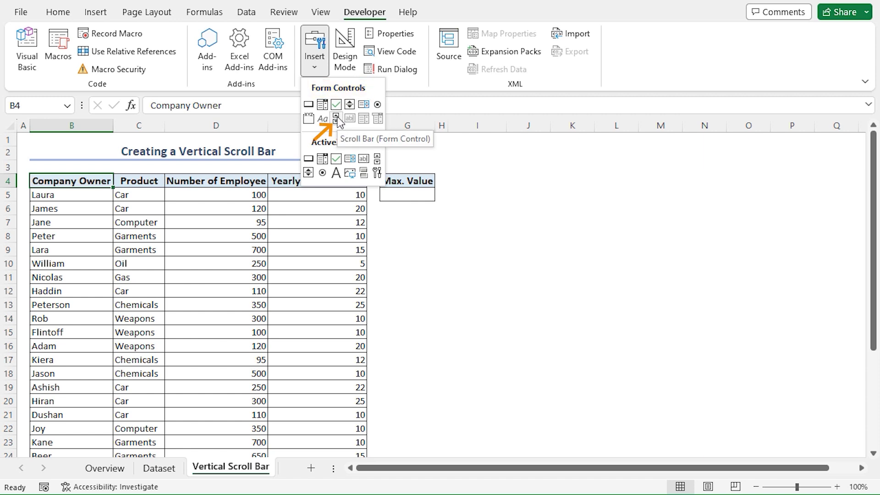
click(336, 119)
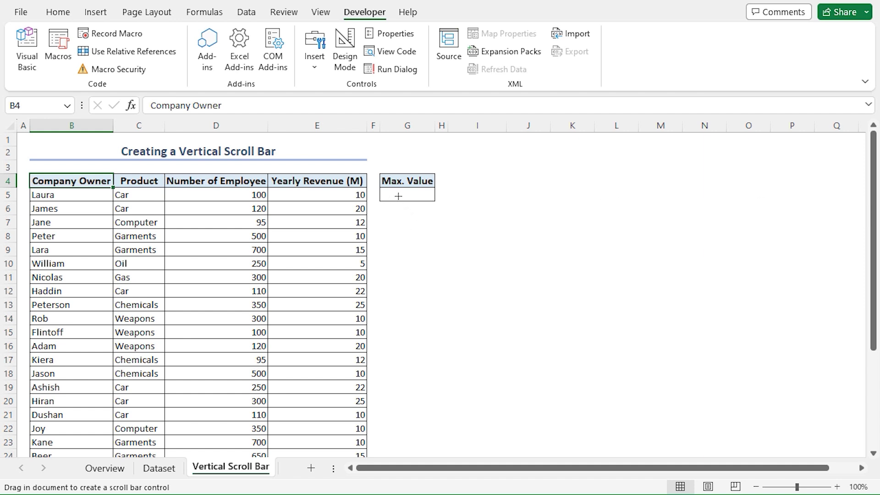
drag(396, 216, 422, 351)
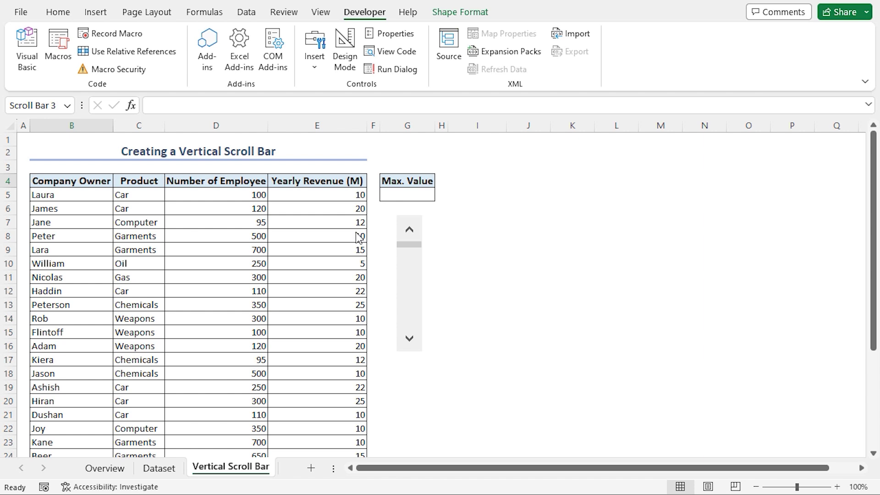
- Enter =ROWS(B5:E34)-10 in G5 so the Max. Value shows 20
click(406, 195)
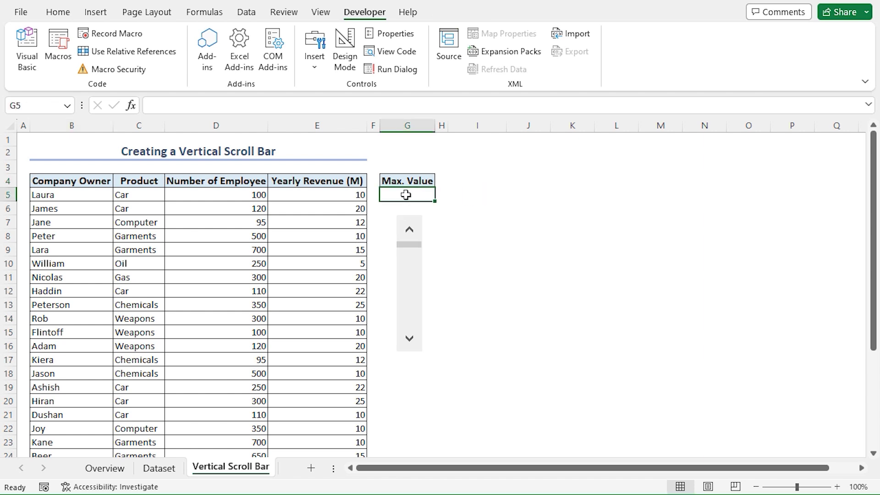
text(=rows)
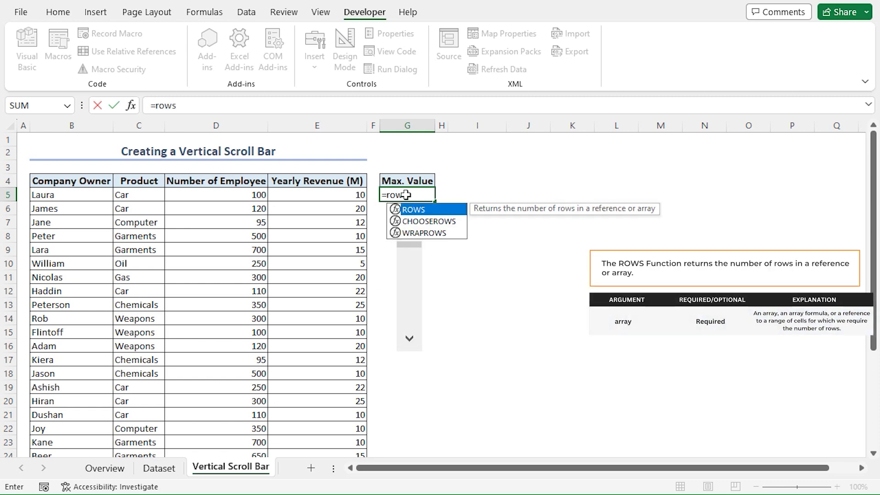
key(Tab)
text(B5)
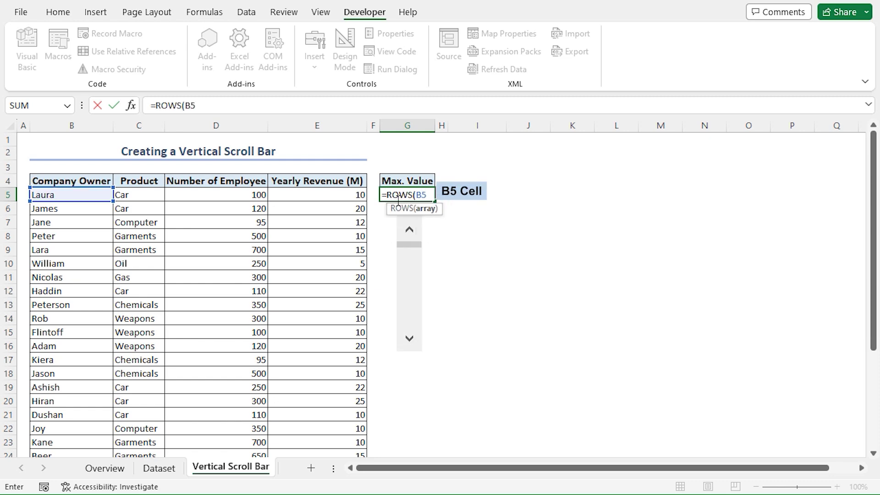
text(:E3)
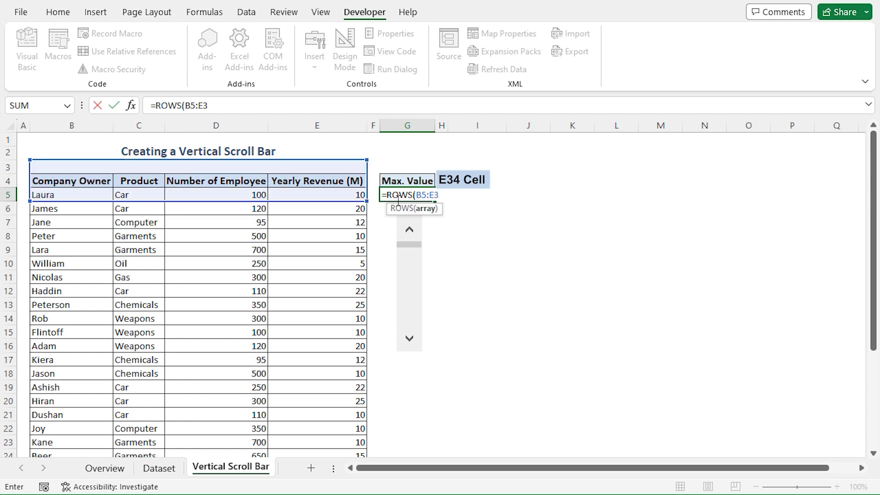
text(4)
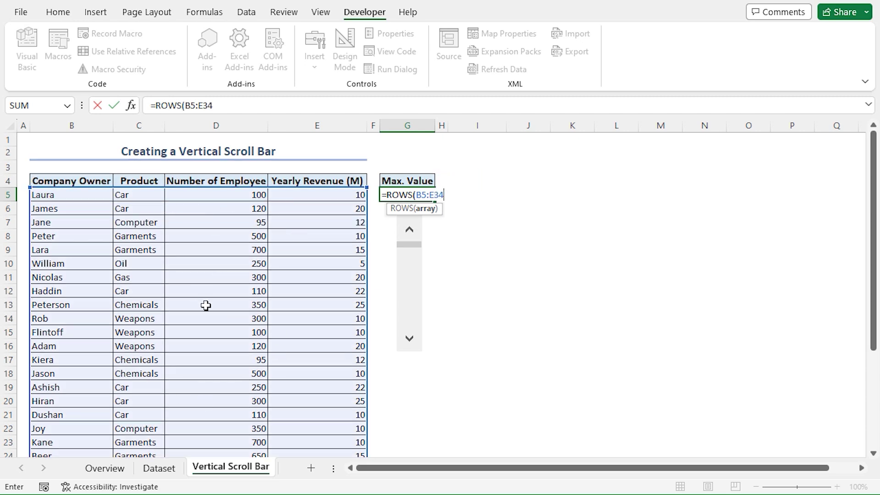
text())
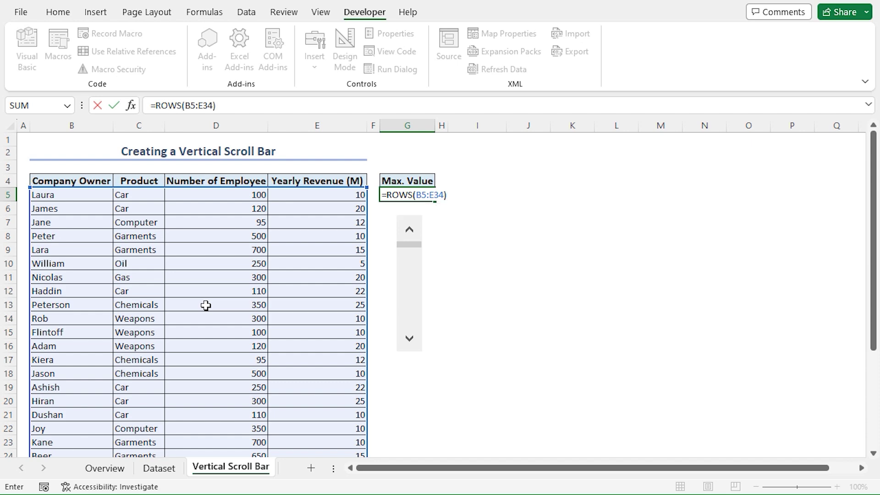
text(-)
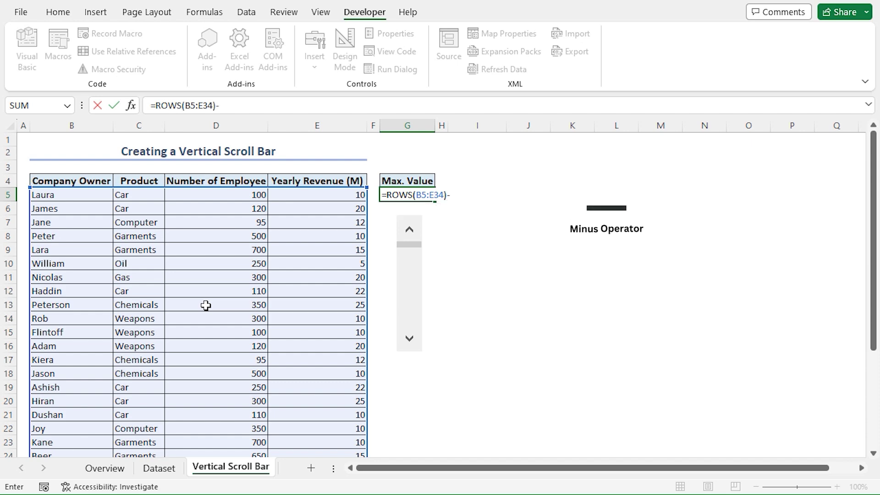
text(10)
key(Return)
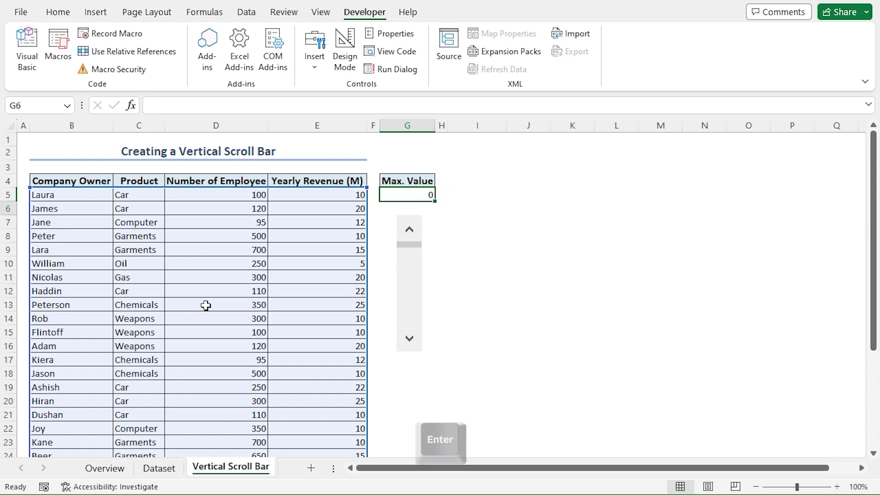
click(409, 196)
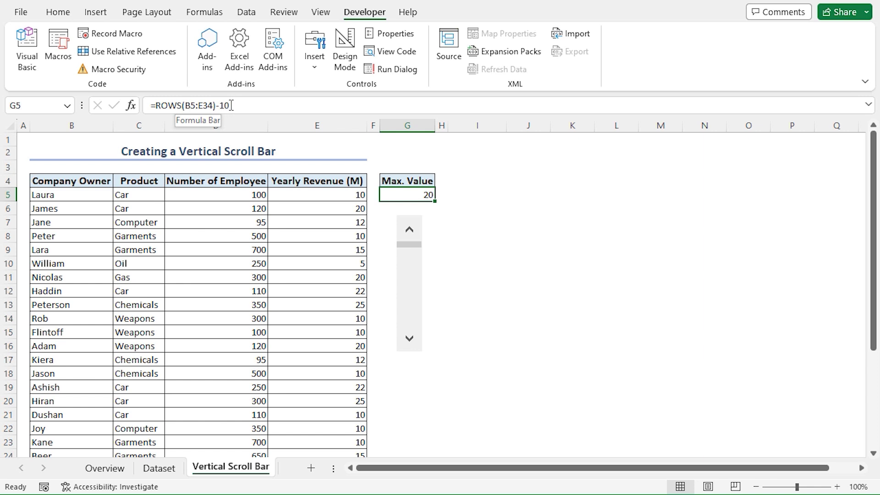
click(410, 228)
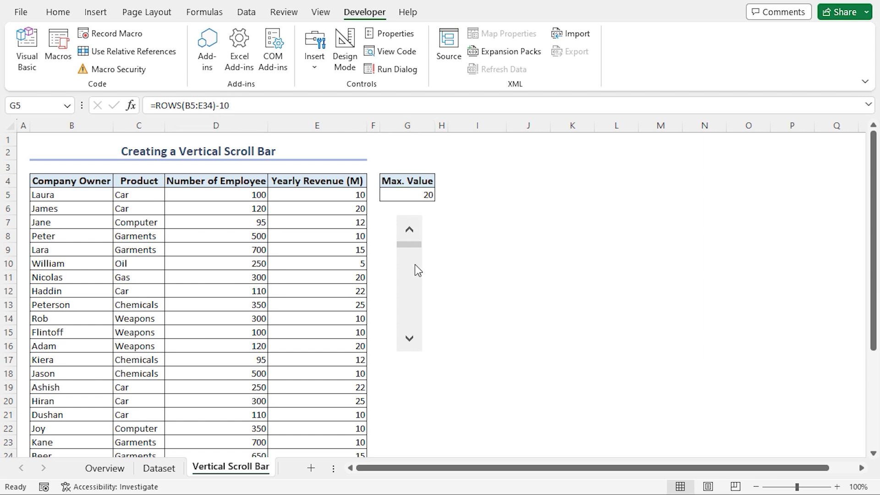
- Set the scroll bar's Maximum value to 20 and its cell link to $G$5
right_click(419, 223)
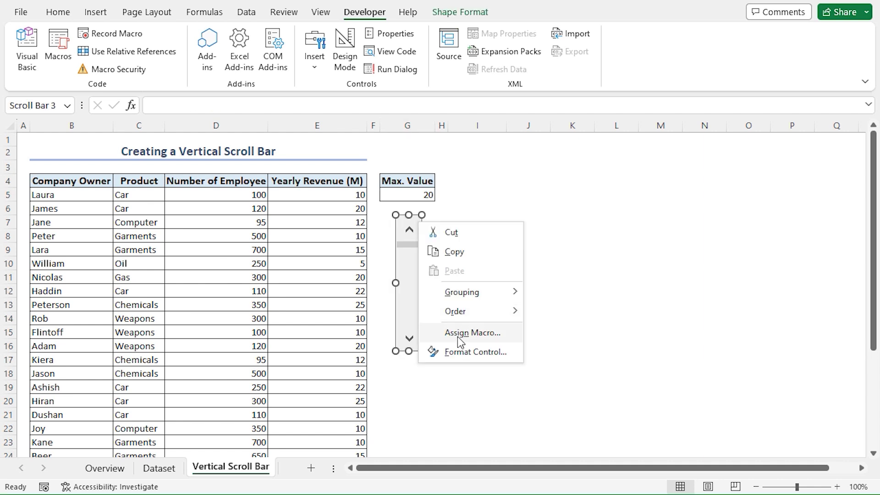
click(473, 357)
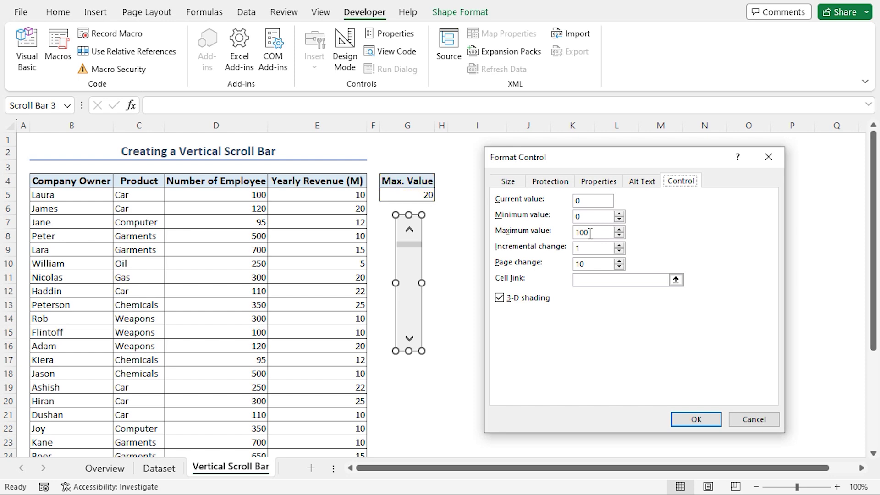
drag(591, 234, 579, 236)
text(20)
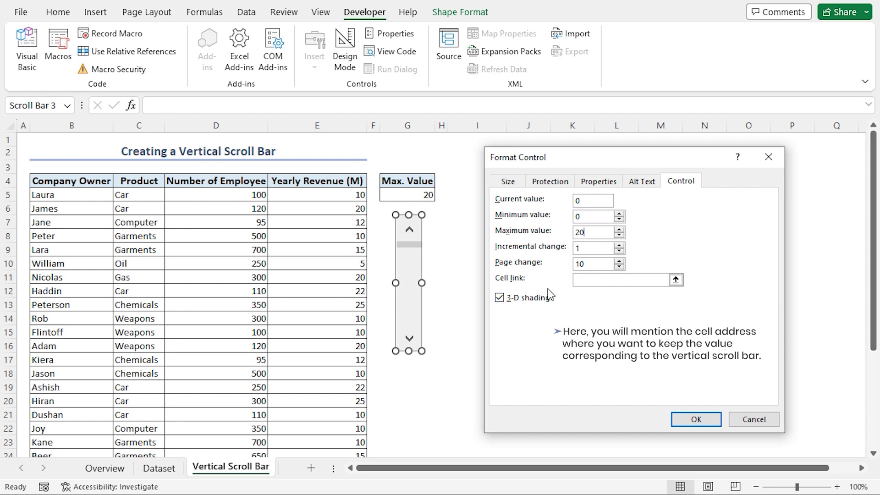
click(675, 281)
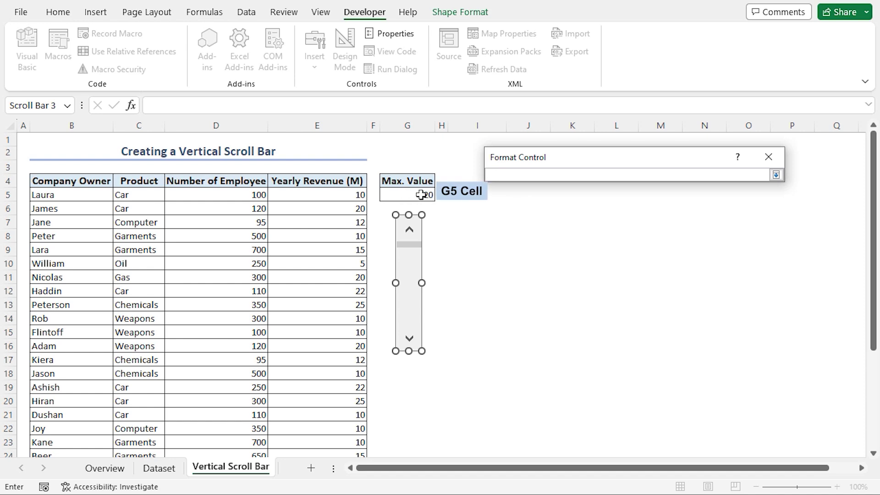
click(420, 196)
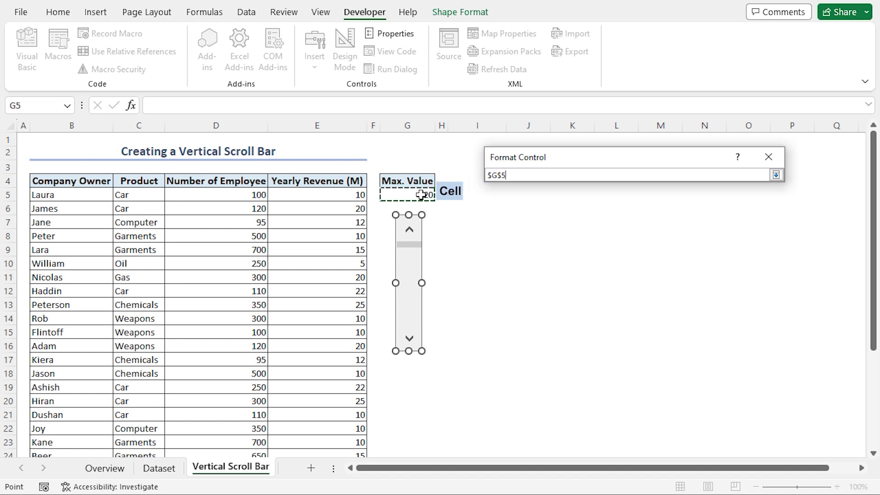
click(777, 175)
click(696, 420)
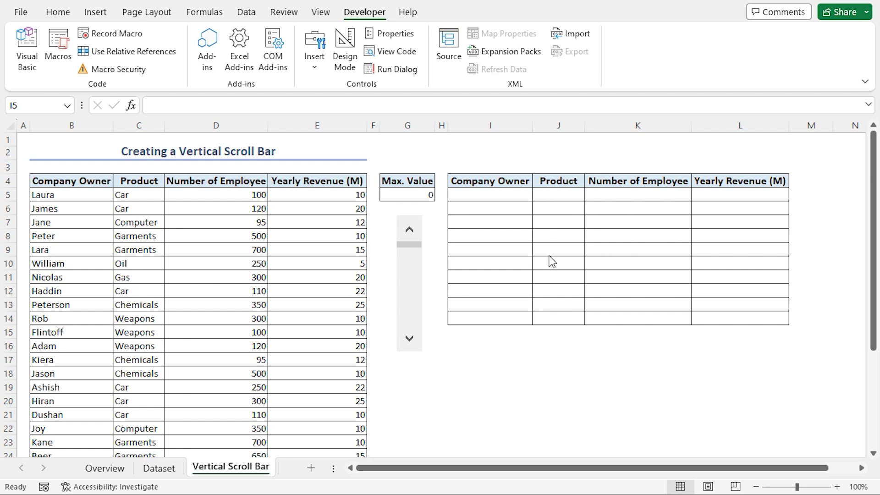
- Start I5's formula as =INDEX($B$5:$E$34,$G$5 with locked references
click(476, 195)
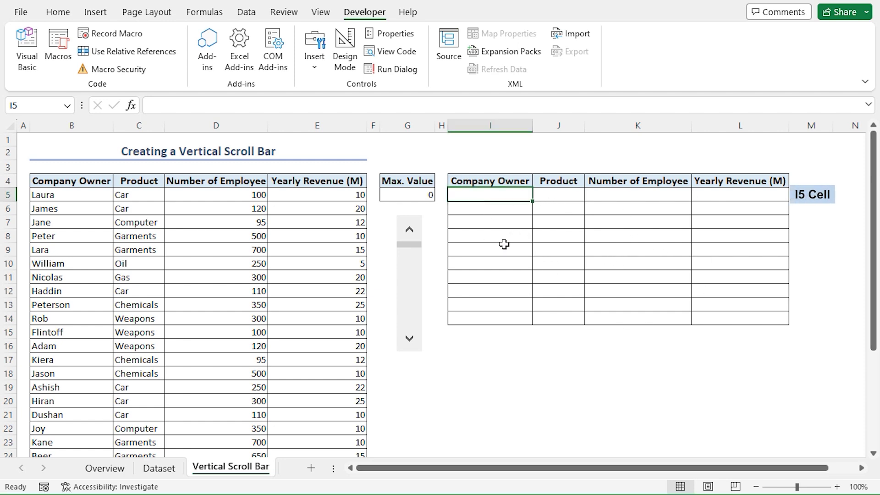
text(=)
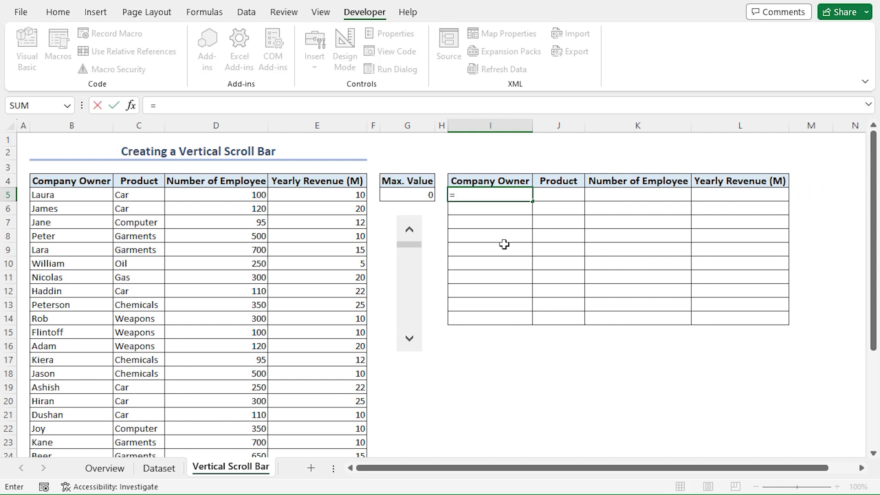
text(index)
key(Tab)
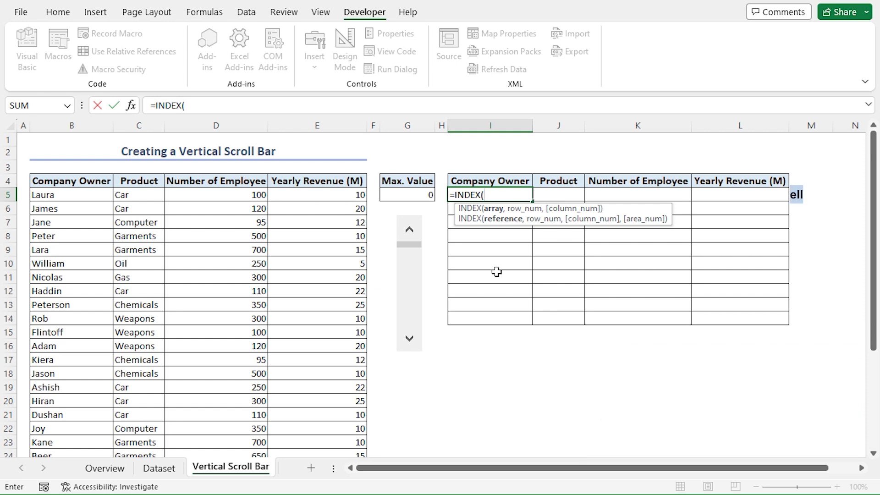
text(B5:)
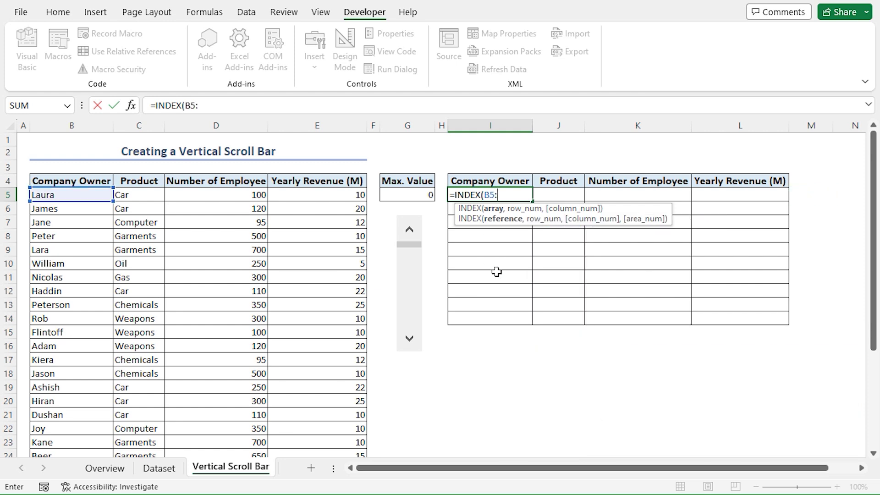
text(E34)
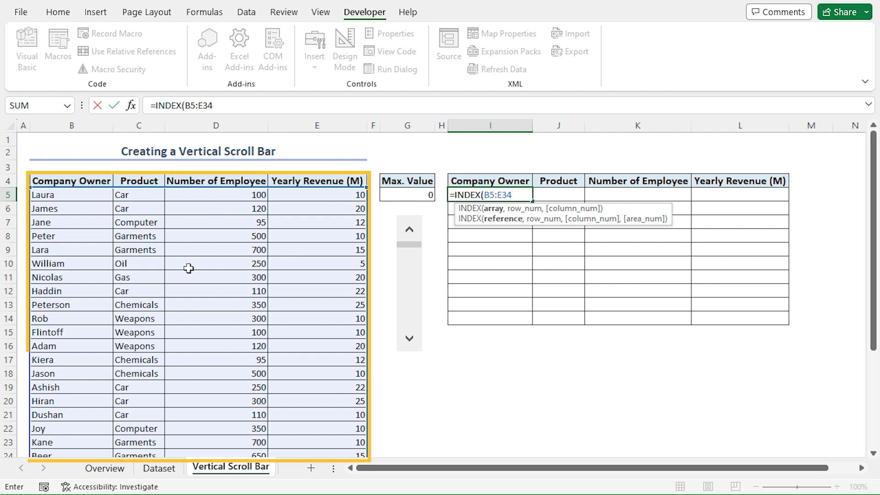
drag(512, 195, 487, 195)
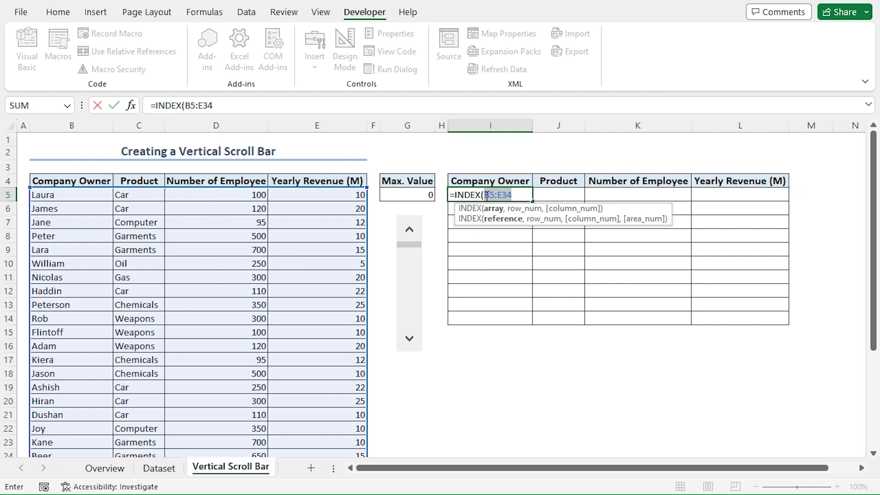
key(F4)
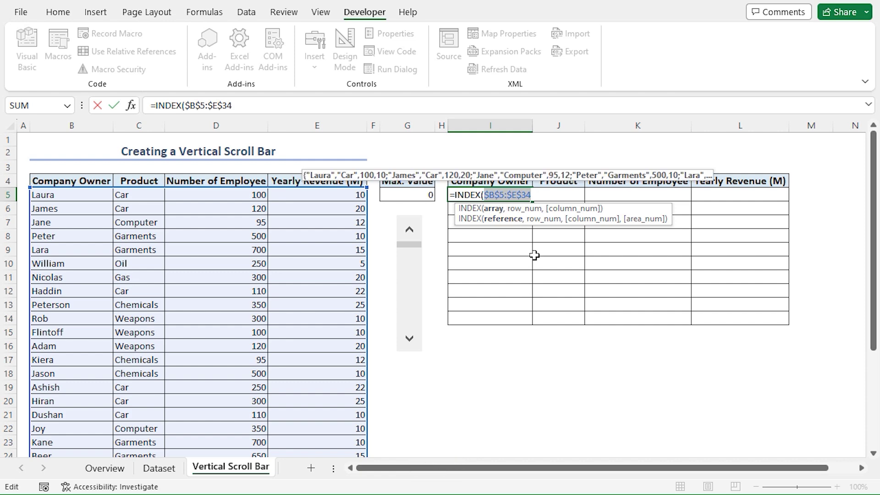
key(Right)
text(,)
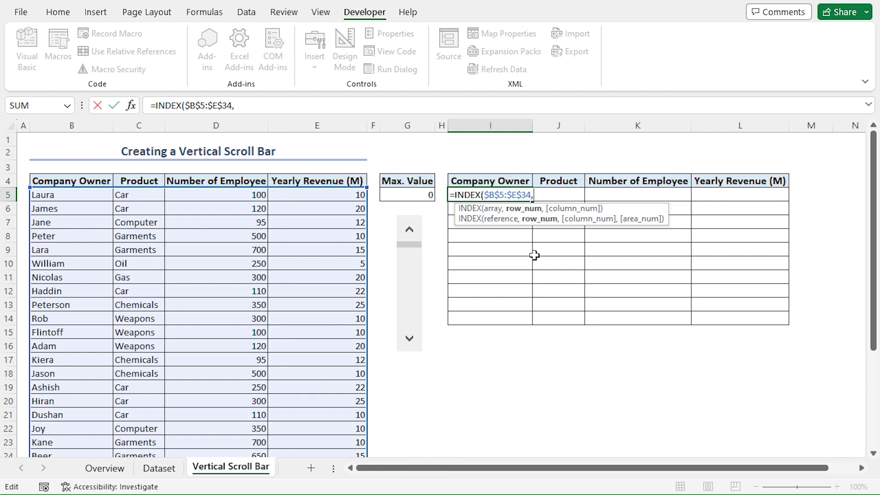
text(G5)
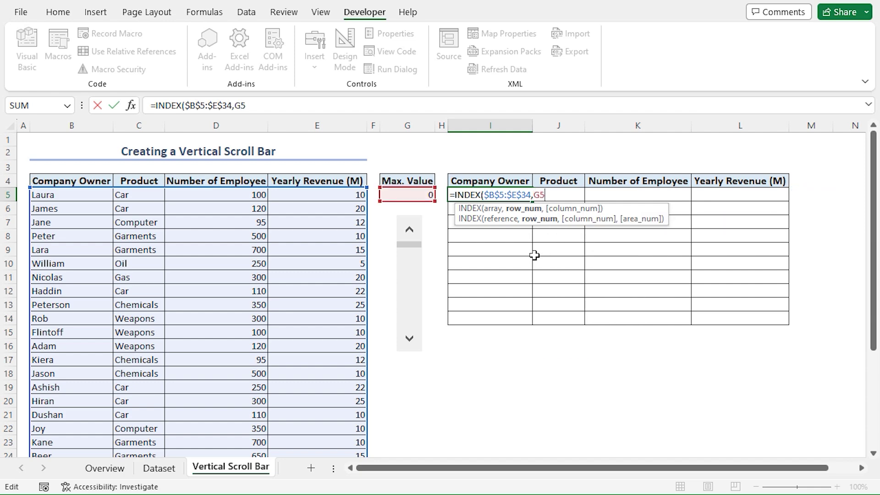
key(F4)
- Complete it with +ROWS($B$5:B5) and COLUMNS($B$5:B5), so I5 returns Laura
text(+rows)
key(Tab)
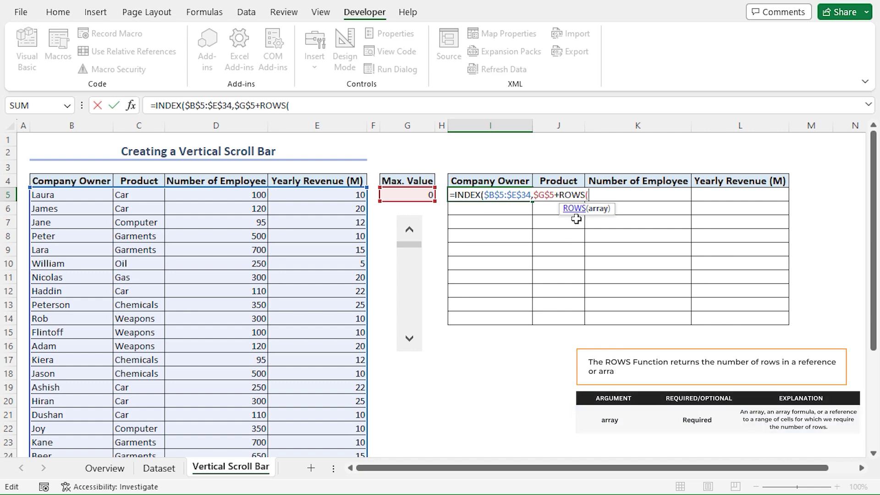
text(B5)
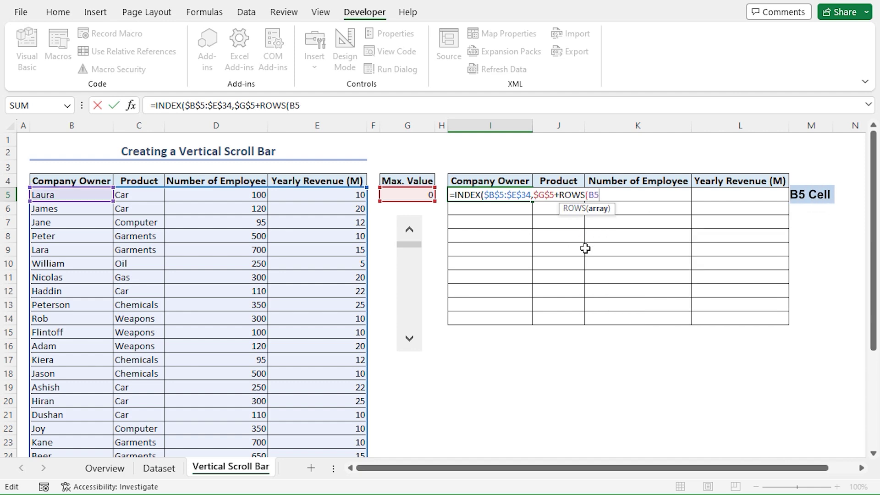
key(F4)
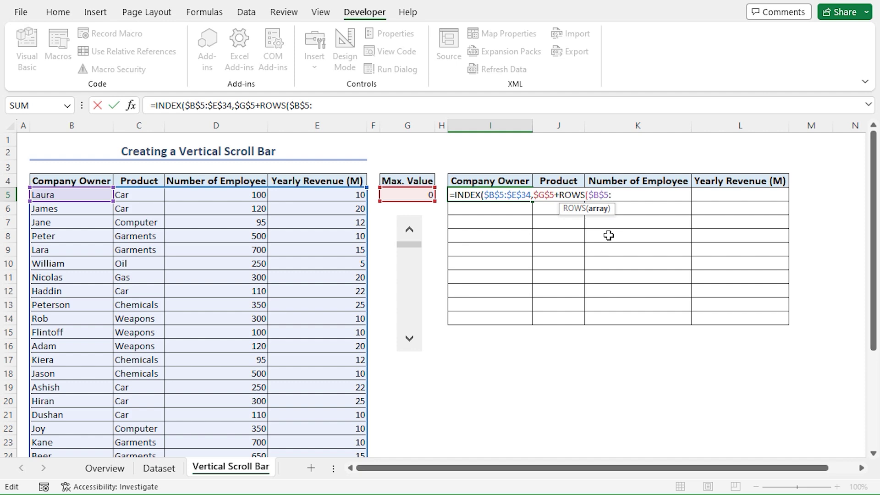
text(:B5)
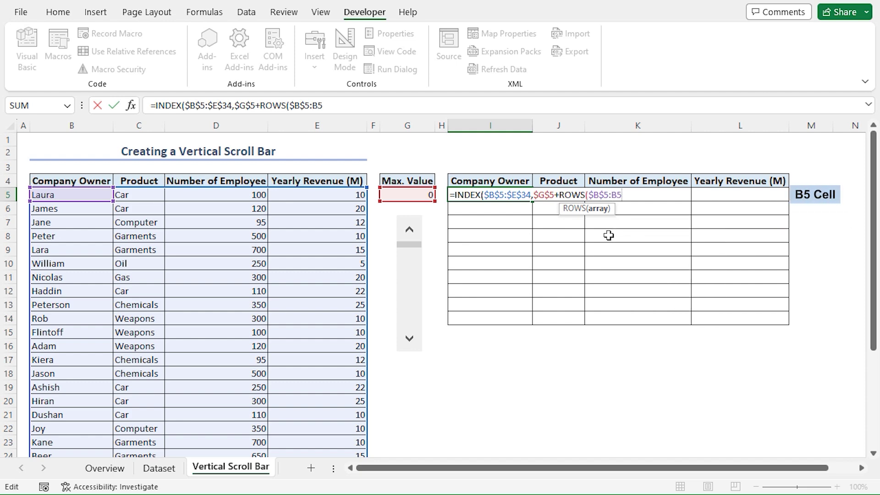
text())
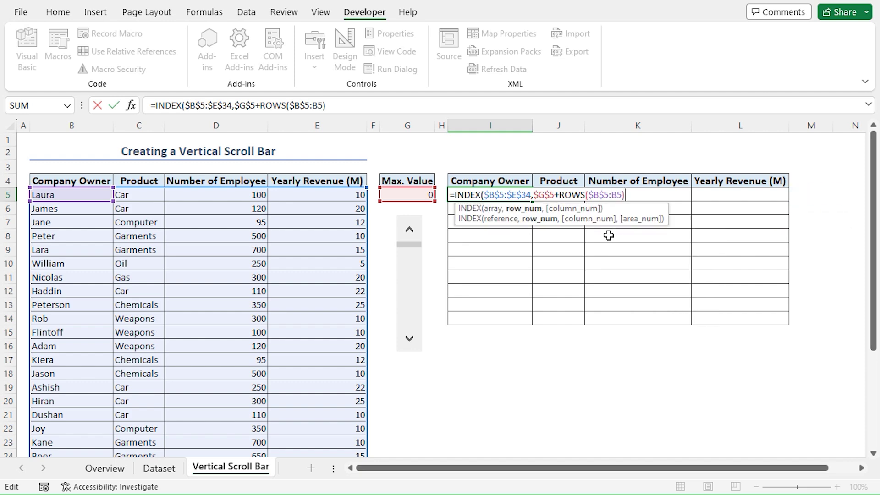
text(,)
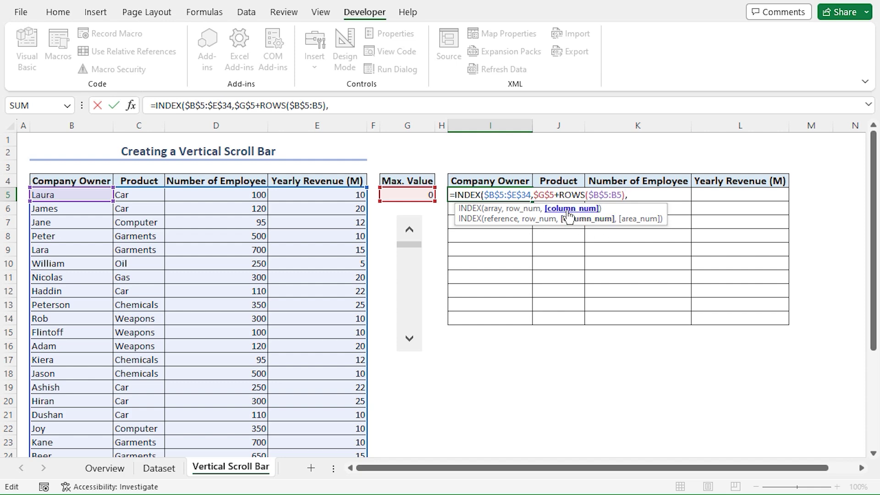
text(columns()
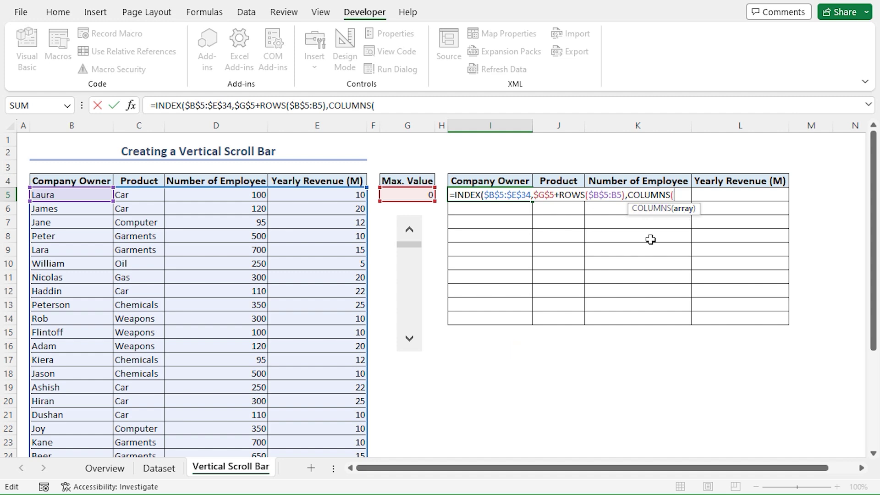
text(B5)
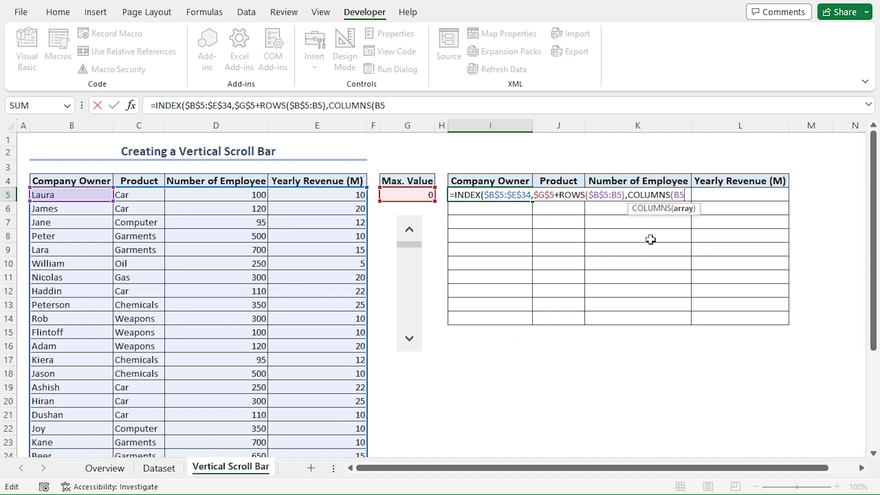
key(F4)
text(:B5)
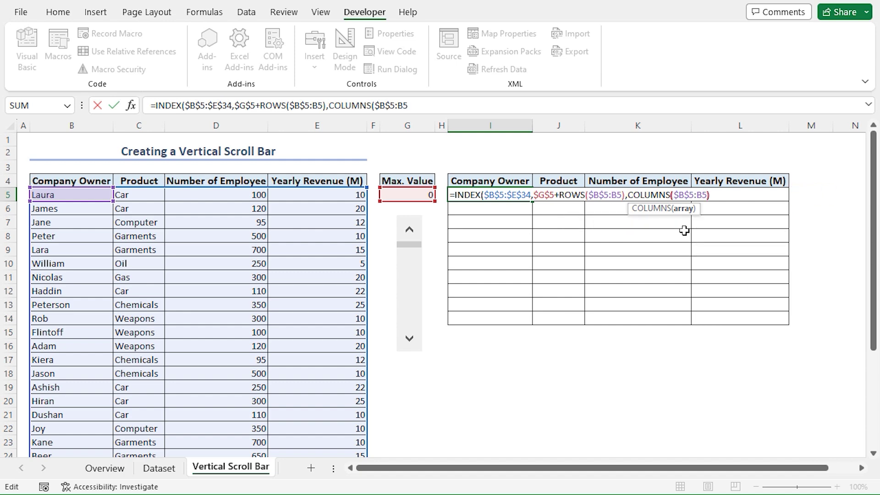
text()))
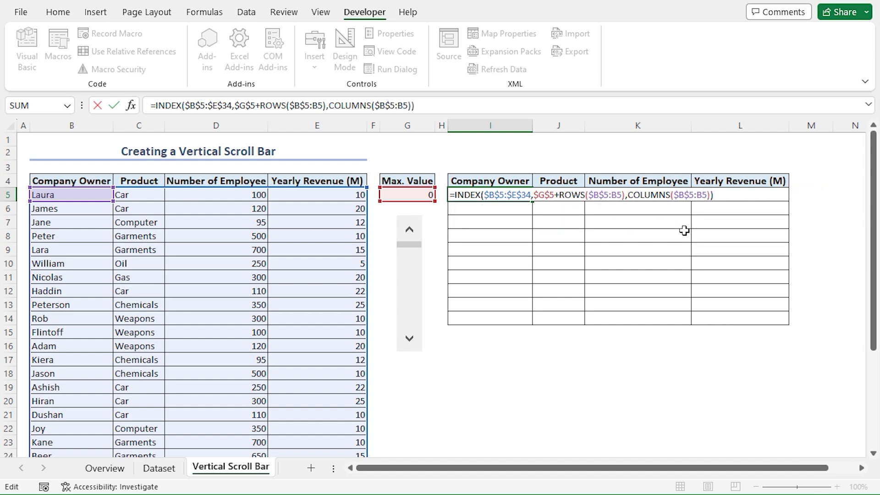
key(Return)
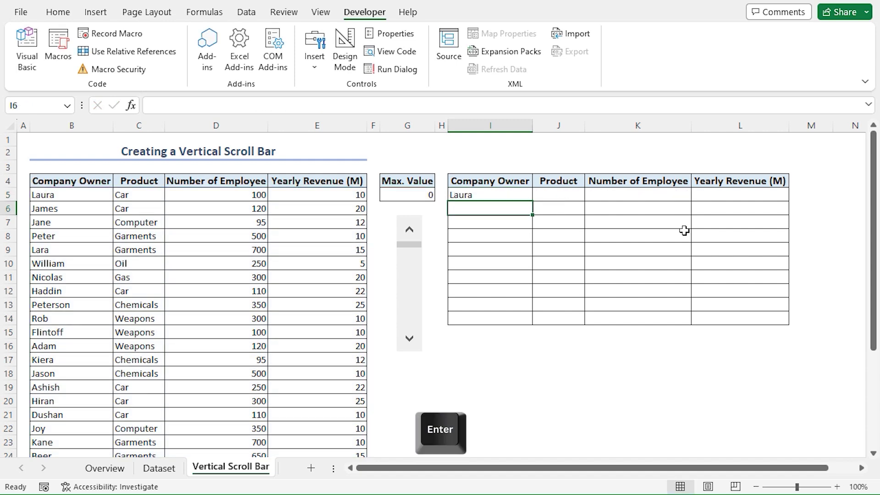
- Review the INDEX formula in I5's formula bar, leaving it unchanged
click(496, 202)
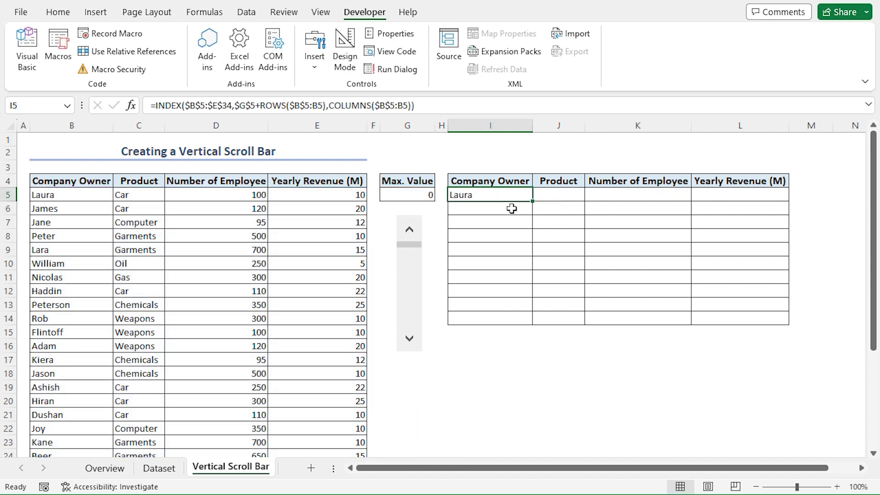
drag(234, 106, 412, 104)
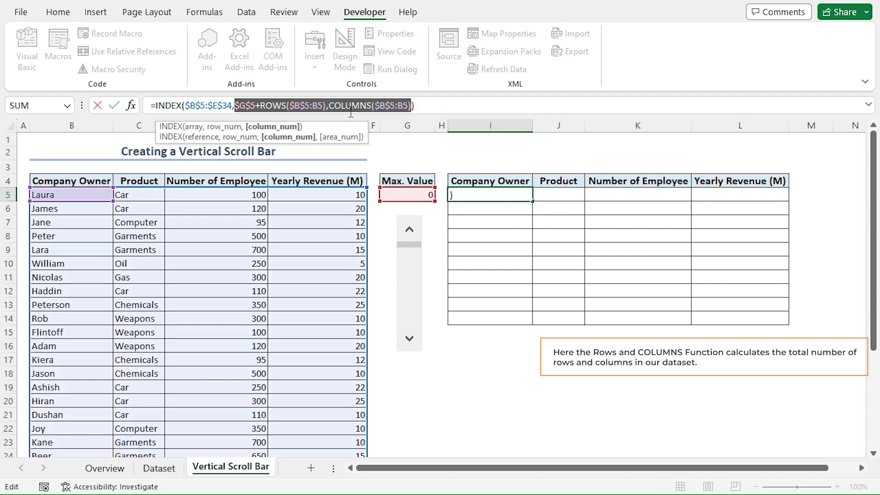
click(156, 104)
shift+click(415, 106)
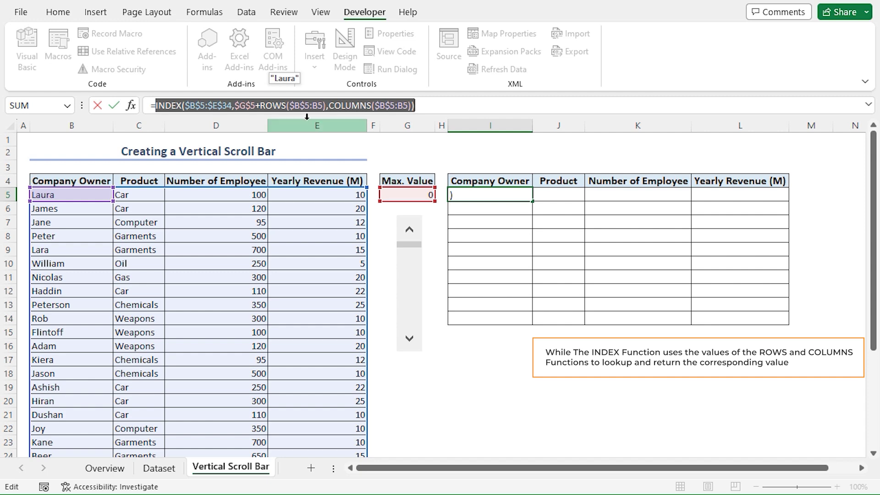
key(ctrl+Return)
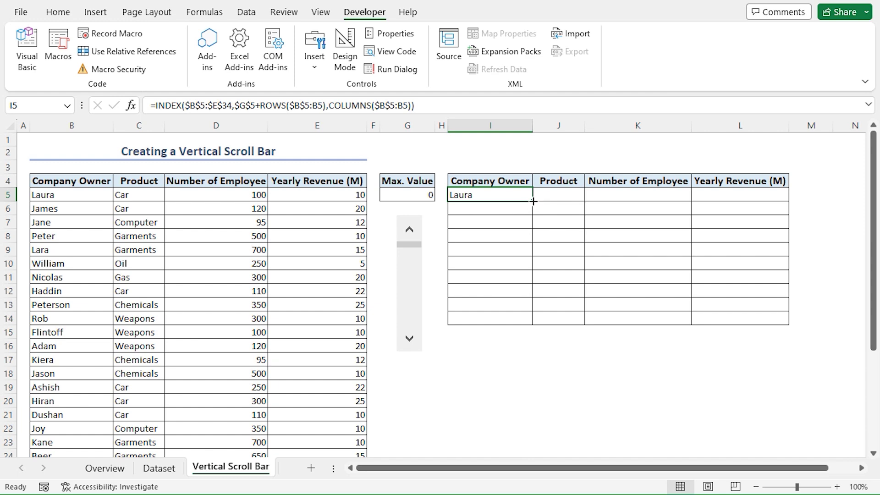
- Fill the formula across J5:L5 and down the 10-row table, then advance one record
drag(534, 200, 670, 201)
drag(740, 204, 792, 324)
double_click(788, 201)
click(409, 337)
- Push the scroll bar to its maximum so G5 reads 20 and the list shows Mike through Flintar
click(410, 337)
click(409, 337)
click(409, 337)
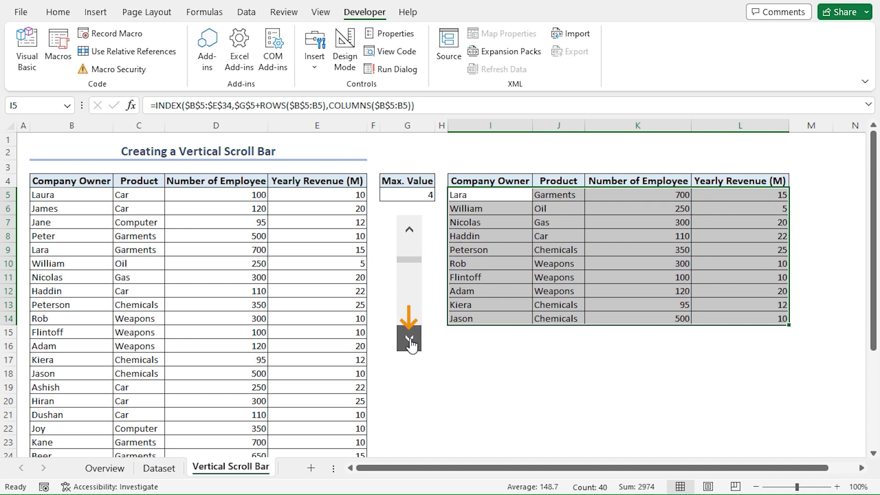
click(409, 337)
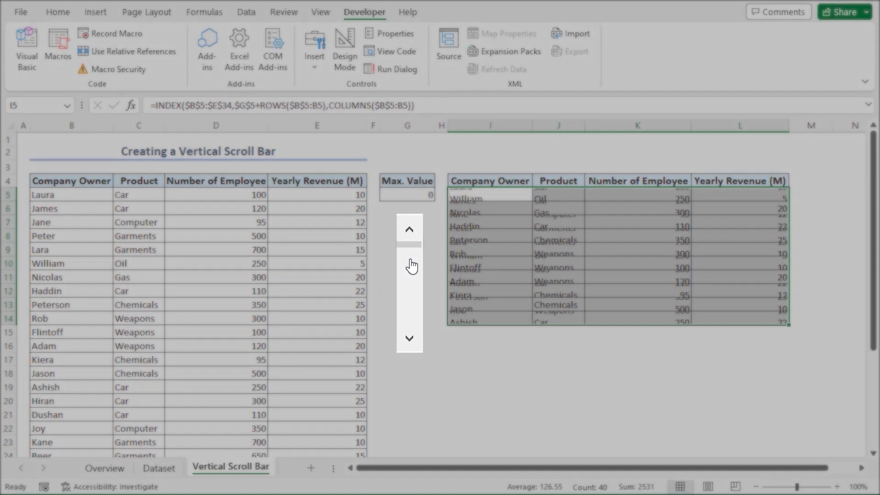
drag(412, 266, 423, 362)
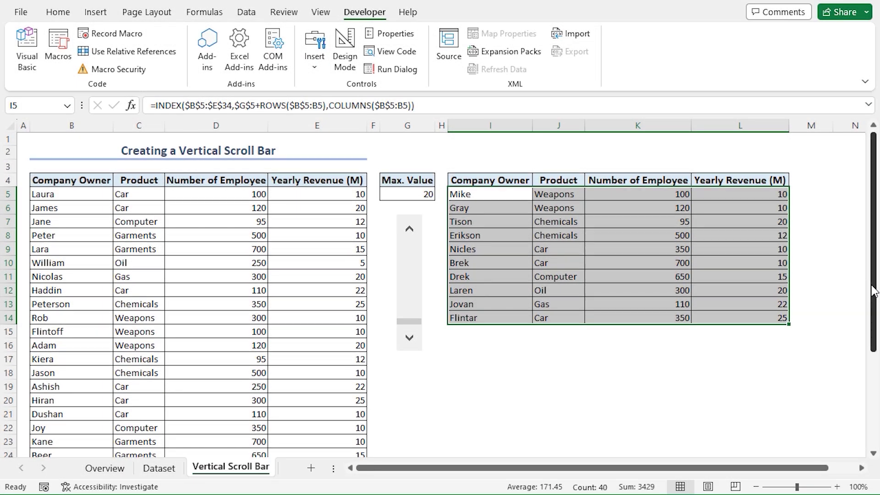
mouse_move(874, 291)
mouse_down()
mouse_move(875, 397)
mouse_move(875, 279)
mouse_up()
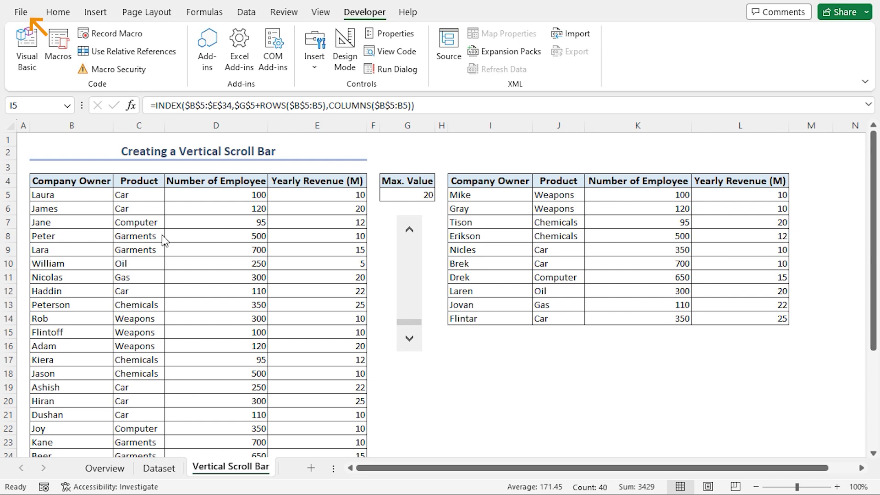
- Uncheck 'Show vertical scroll bar' in Excel Options' Advanced settings to hide the built-in scroll bar
click(21, 13)
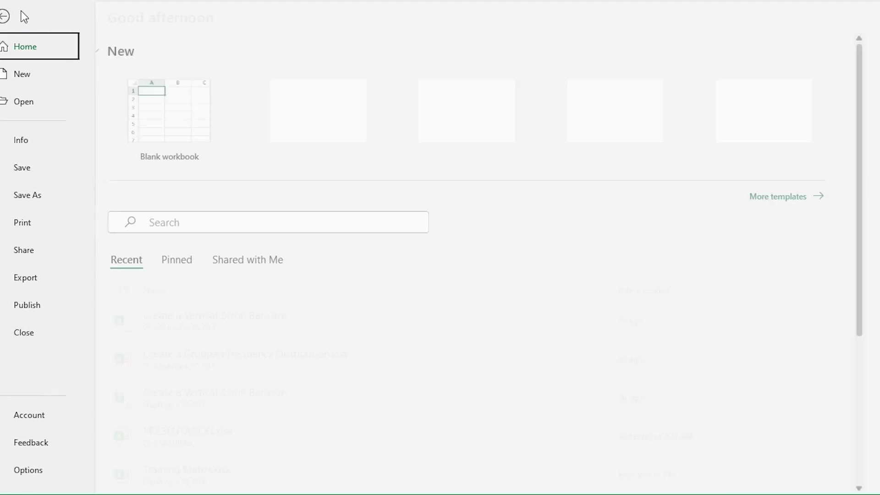
click(56, 475)
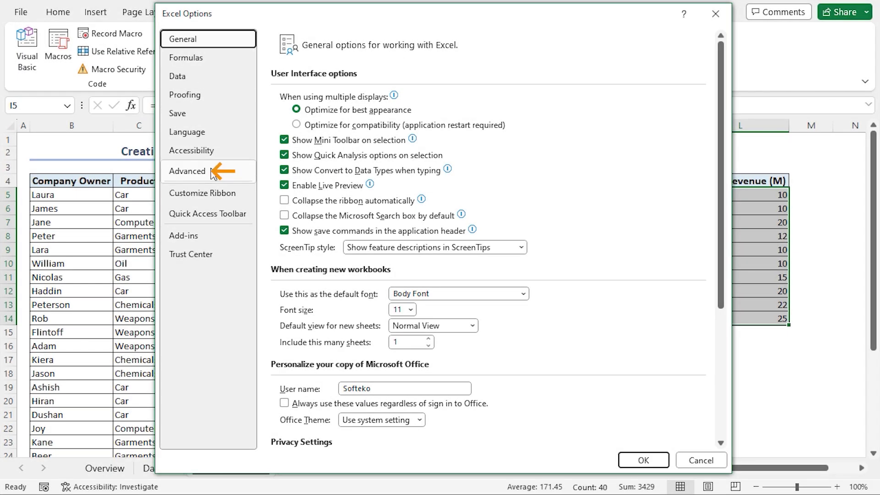
click(195, 171)
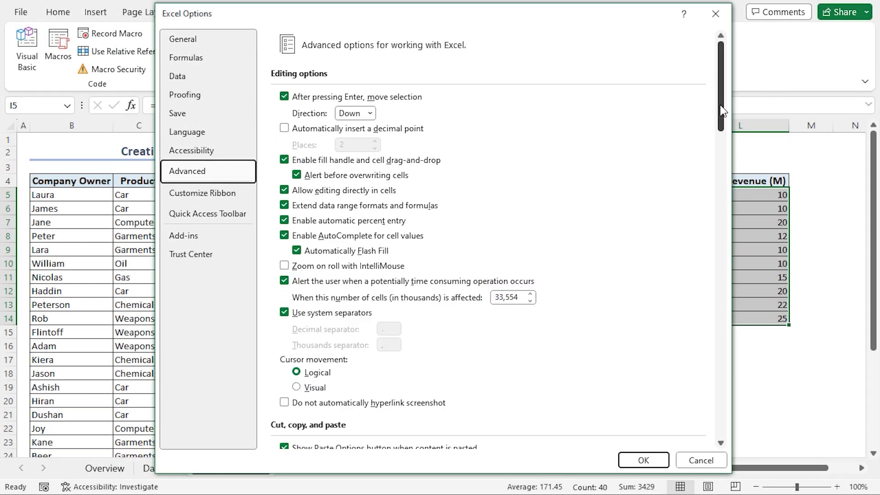
drag(722, 112, 722, 303)
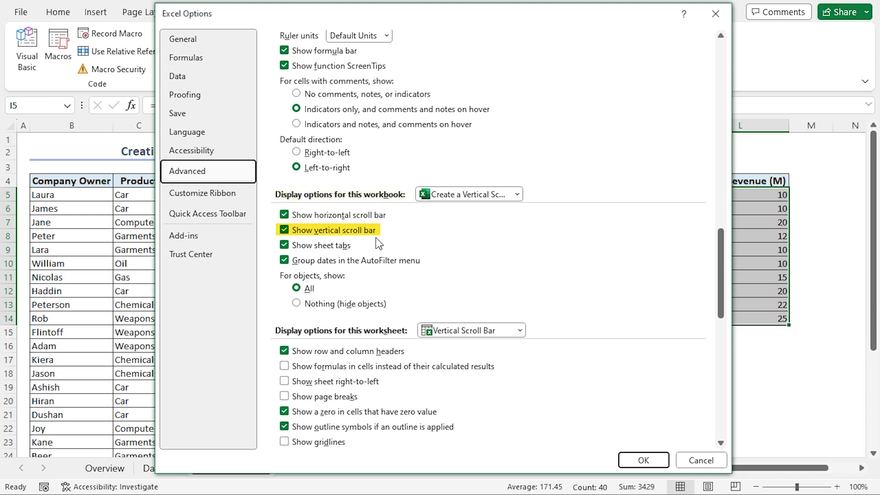
click(284, 231)
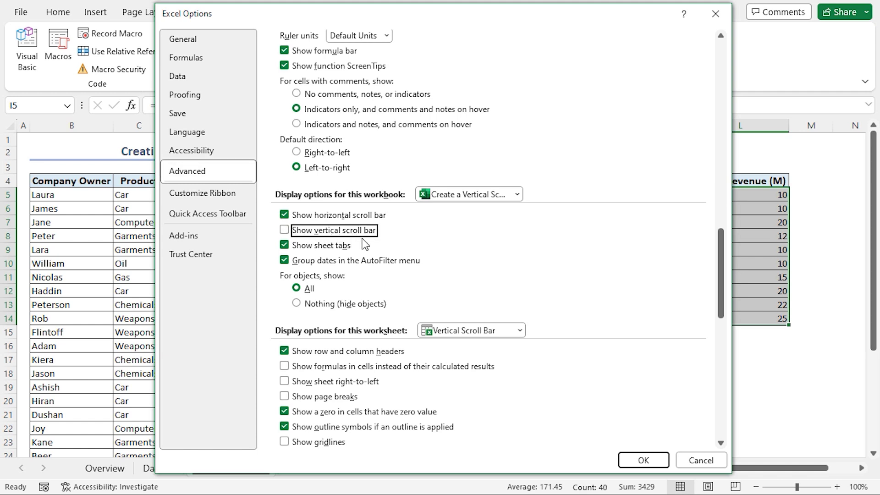
click(628, 460)
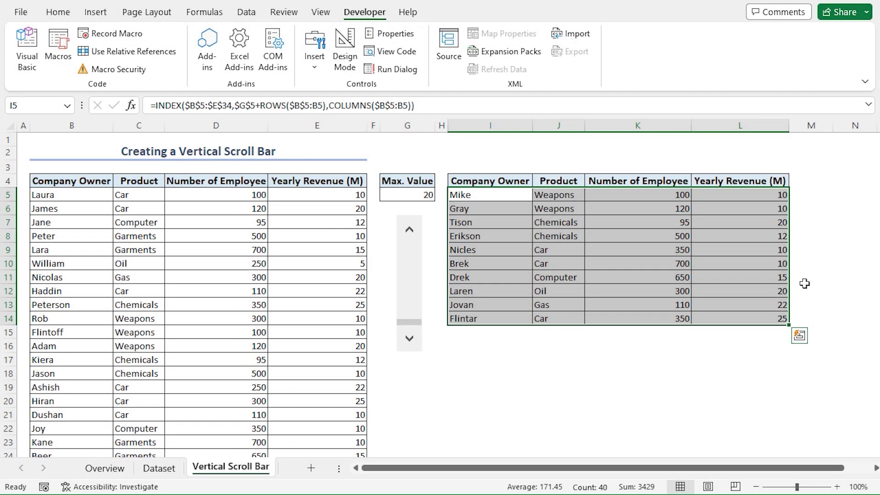
click(21, 12)
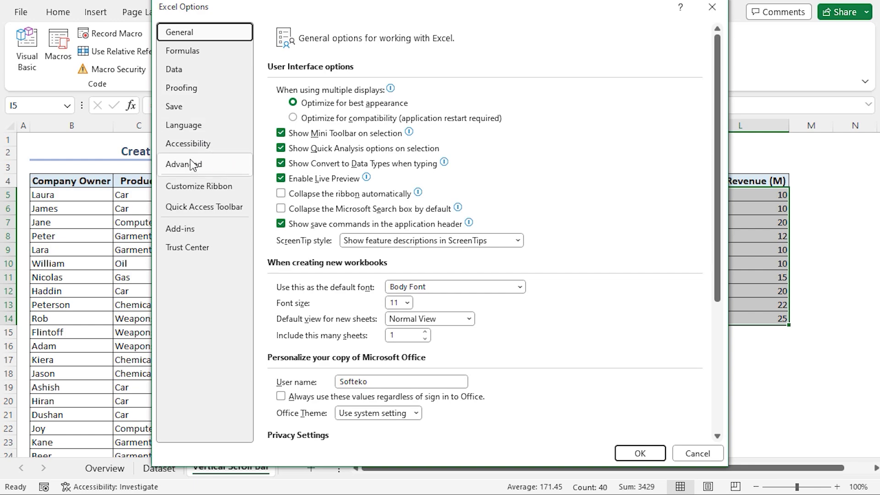
- Turn 'Show vertical scroll bar' back on in Excel Options' Advanced display settings for this workbook
click(197, 166)
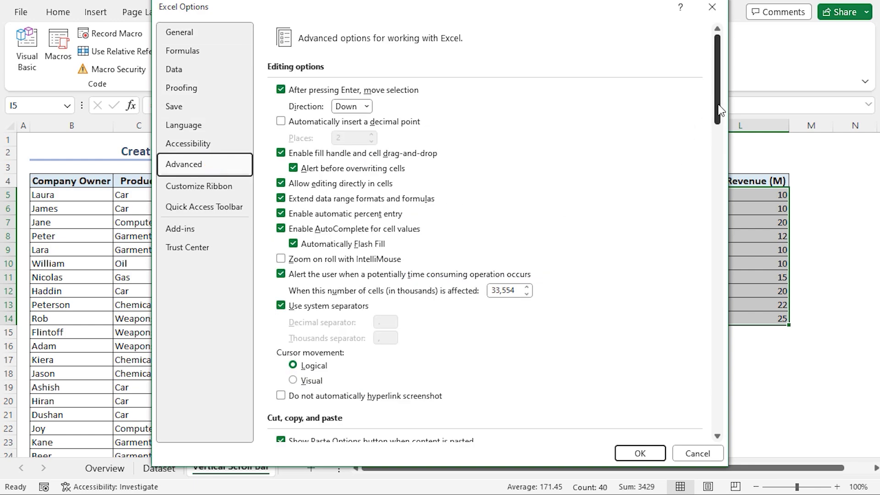
drag(719, 115, 720, 308)
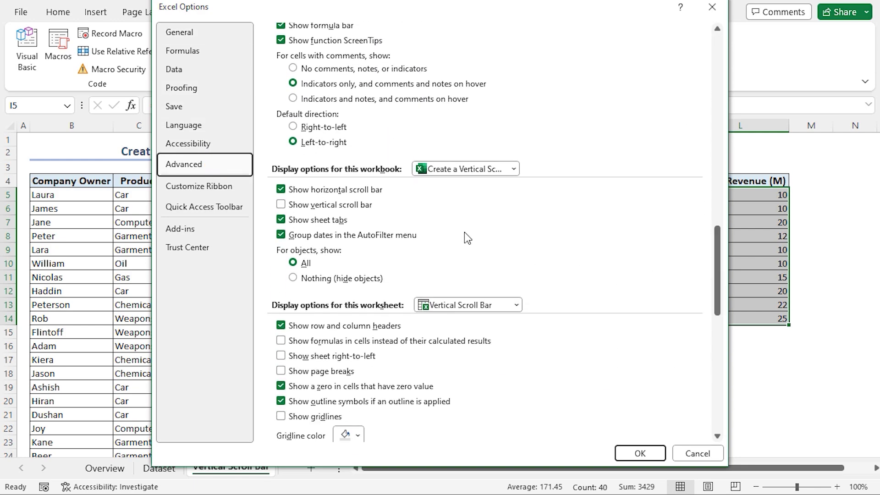
click(281, 205)
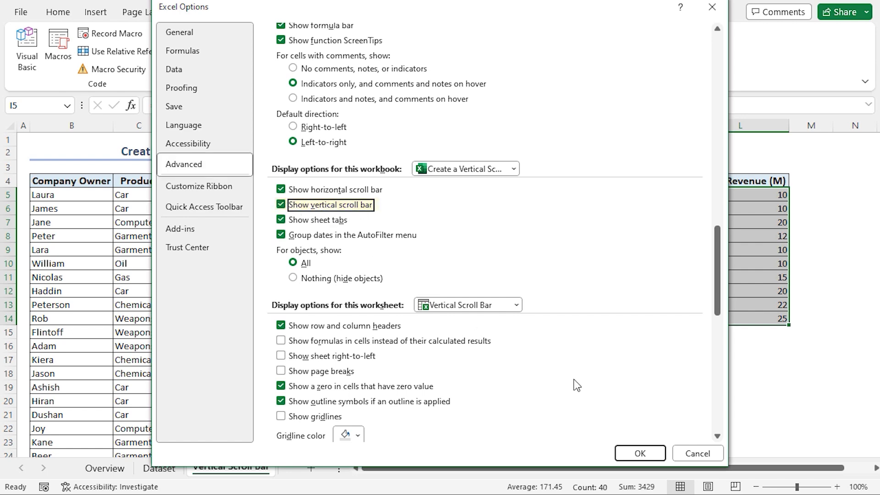
click(641, 453)
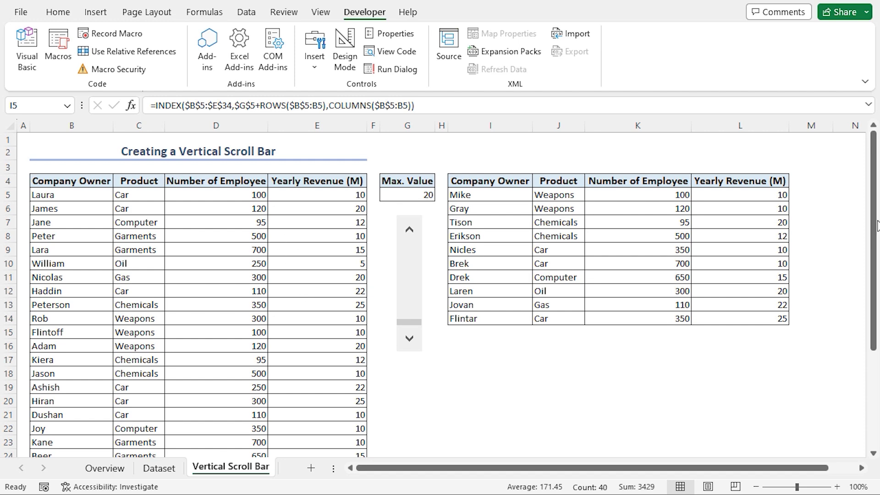
key(ctrl+a)
- Insert Module1 in the Visual Basic editor and begin typing Sub hide_unide_scrl_bar()
drag(876, 220, 876, 257)
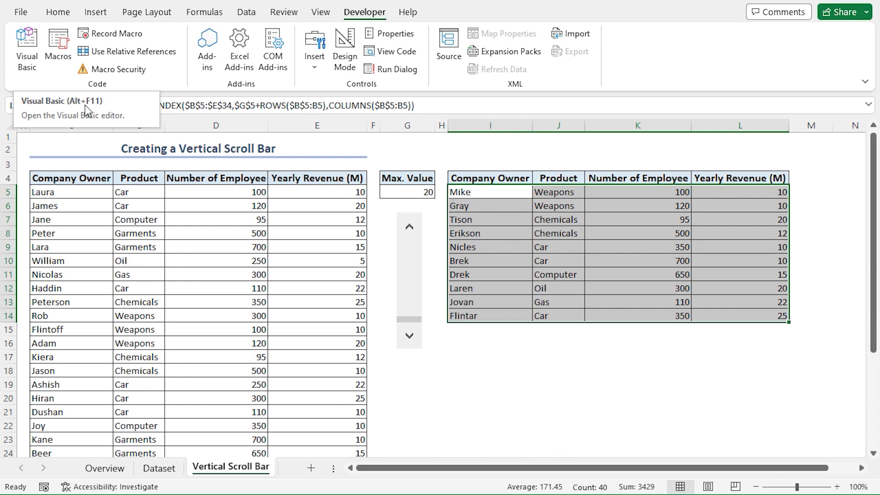
click(32, 73)
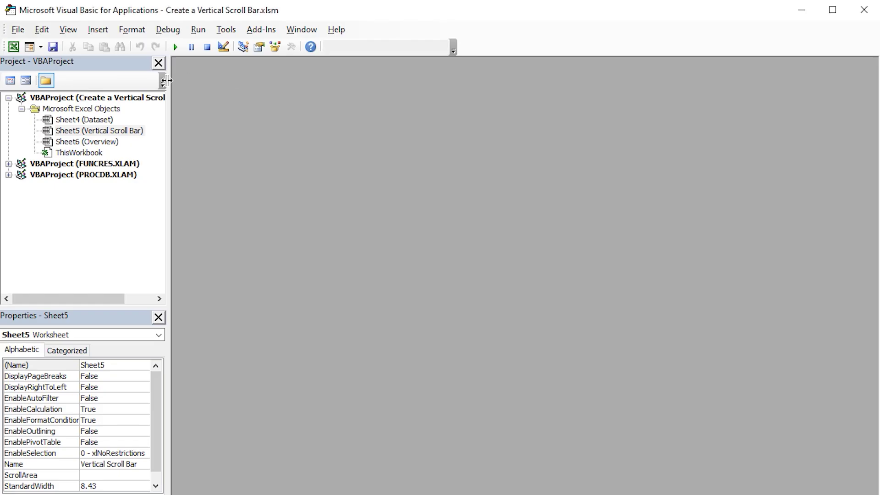
click(102, 31)
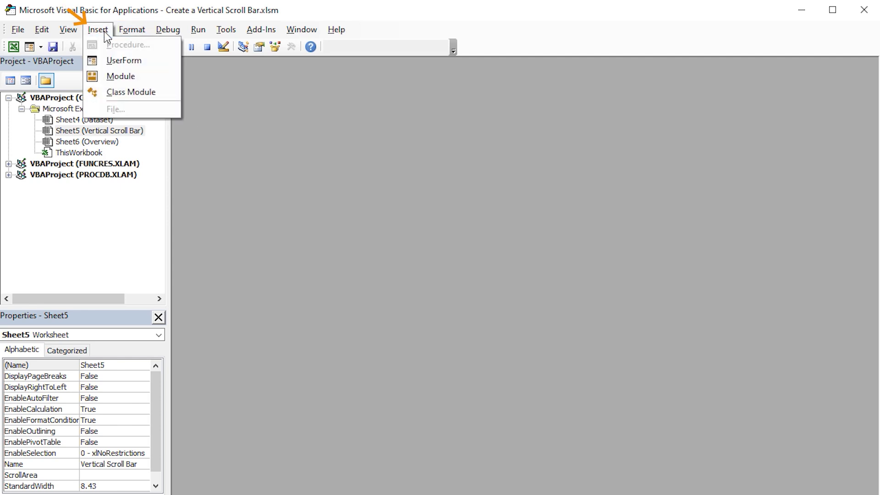
click(113, 76)
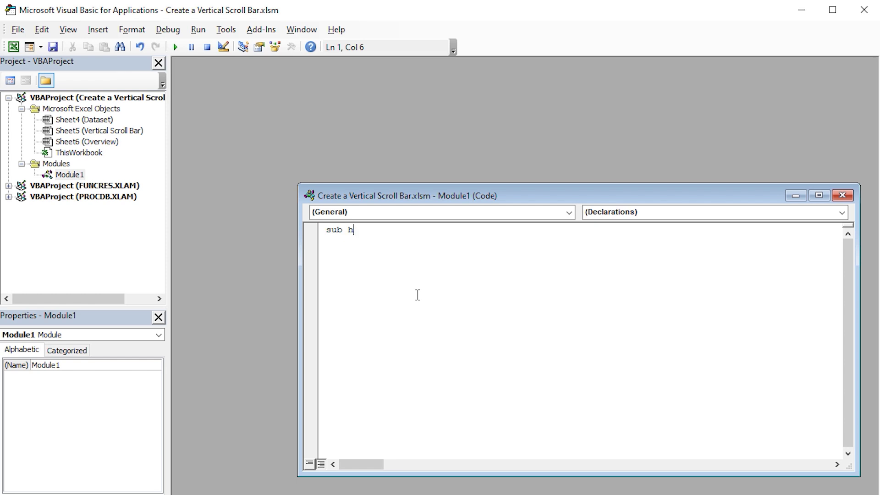
text(ide_scrl_bar()
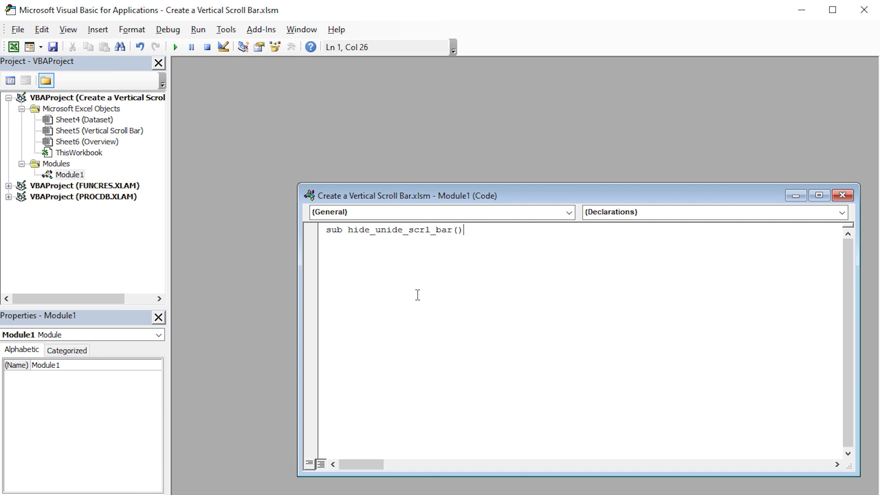
- Add a With ActiveWindow block containing a .DisplayVerticalScrollBar line to hide_unide_scrl_bar
key(Return)
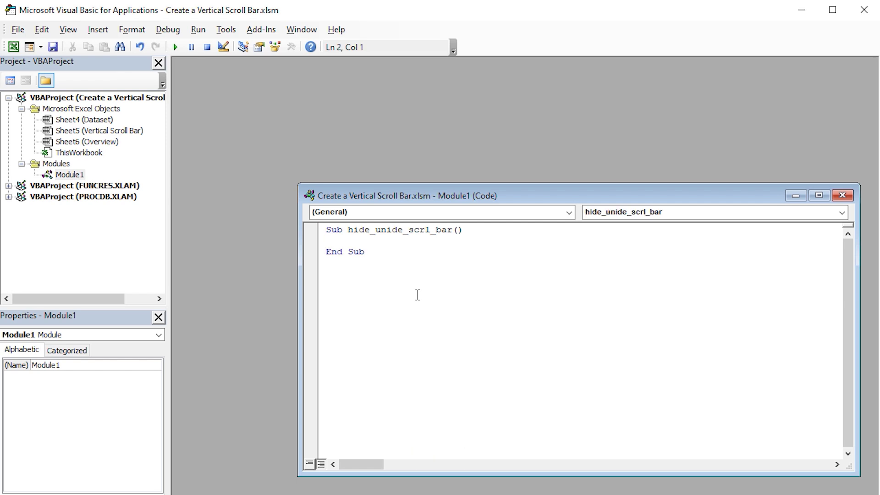
key(Return)
key(Return)
text(tivewindow)
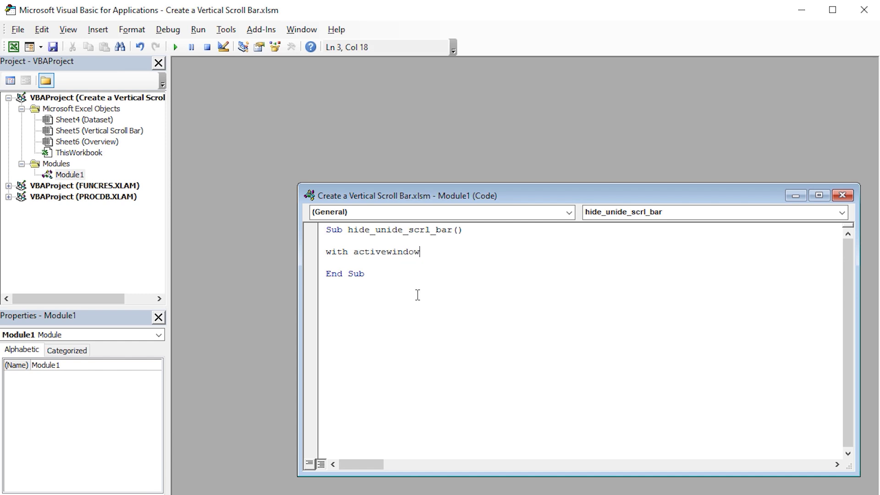
key(Return)
text(.)
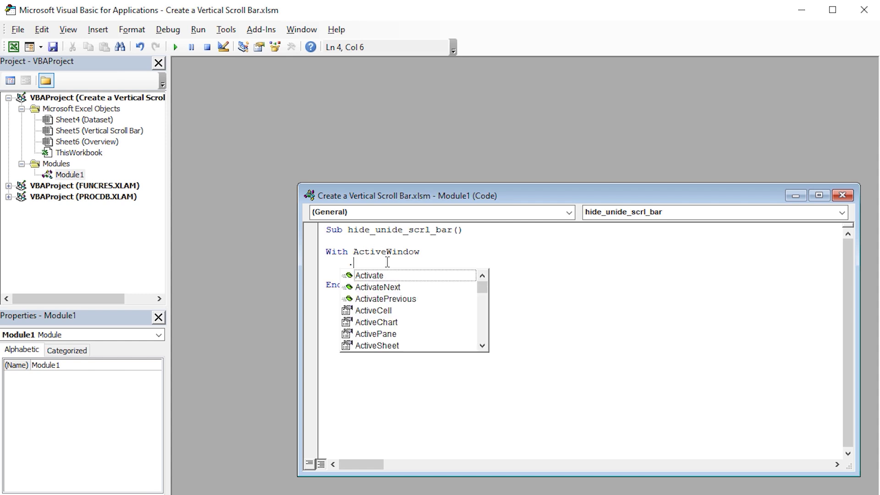
text(di)
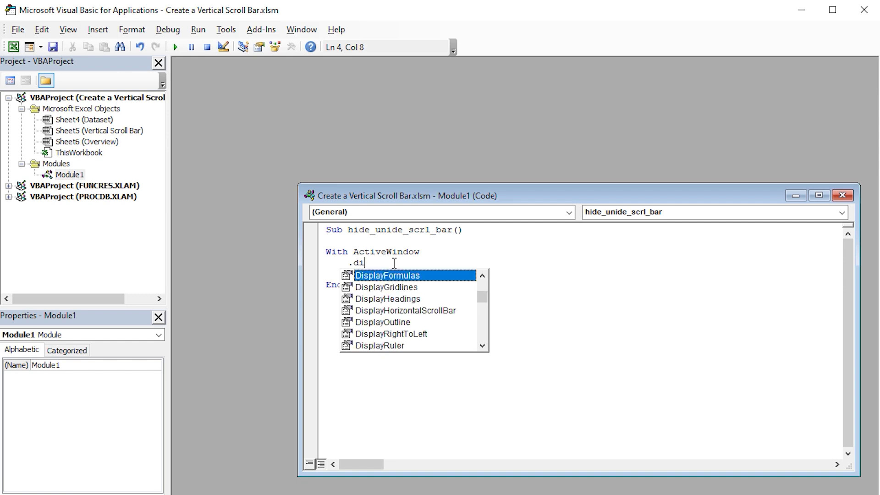
text(splayver)
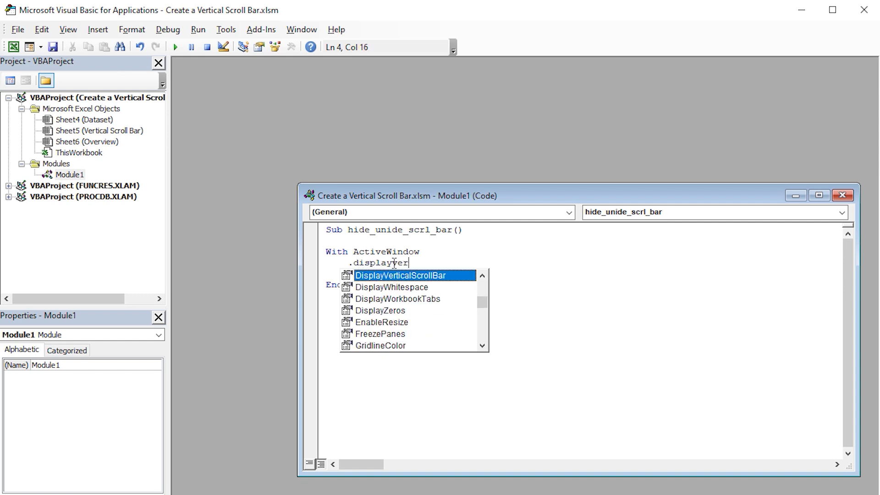
text(ti)
key(Tab)
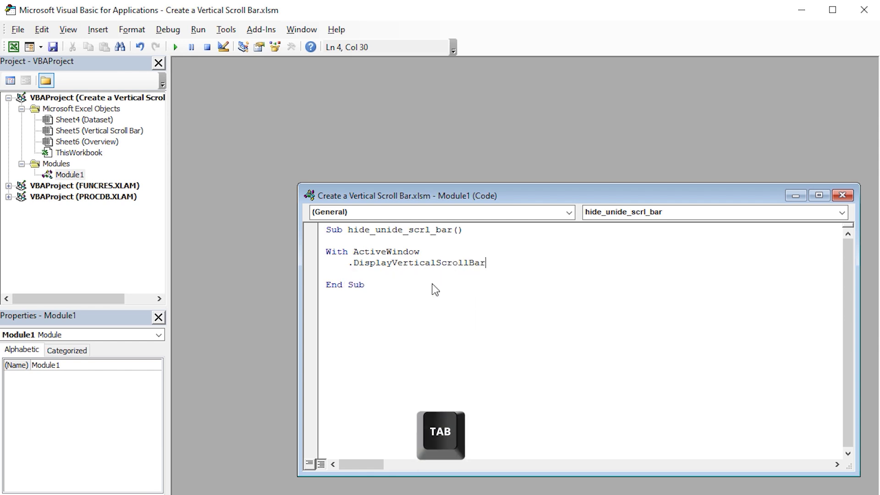
- Complete the line as .DisplayVerticalScrollBar = False, close with End With, and run the macro
text(=)
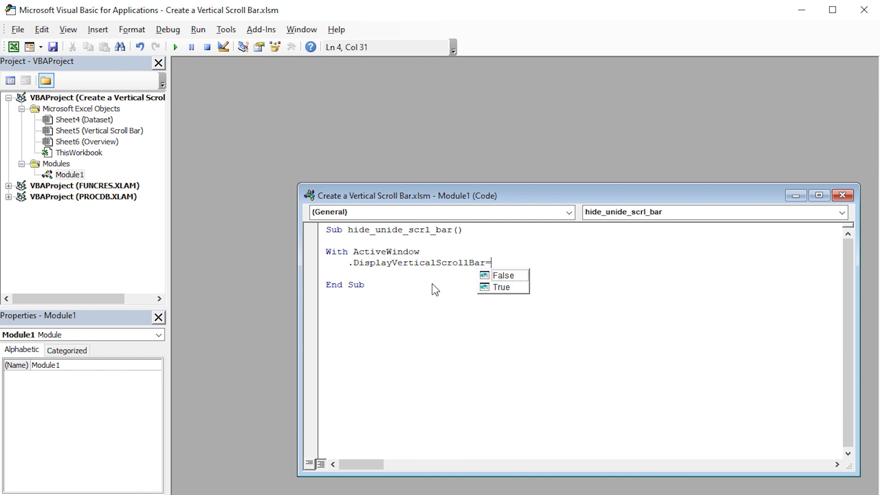
click(515, 277)
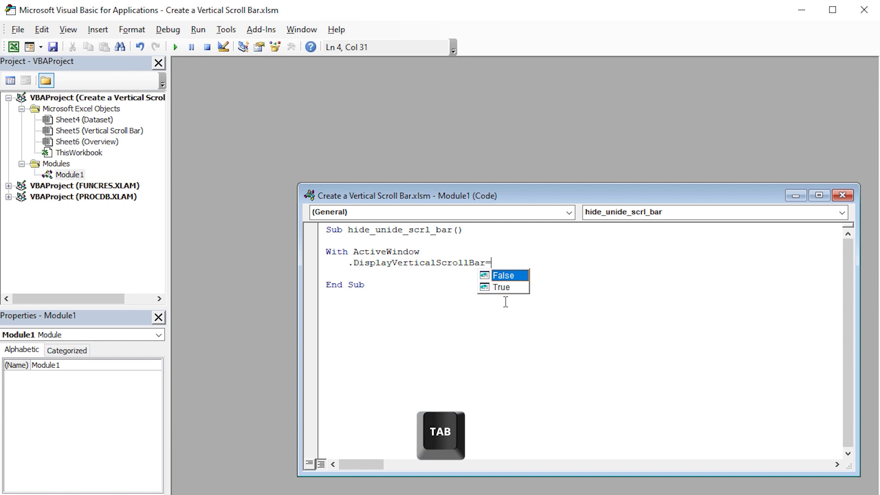
key(Tab)
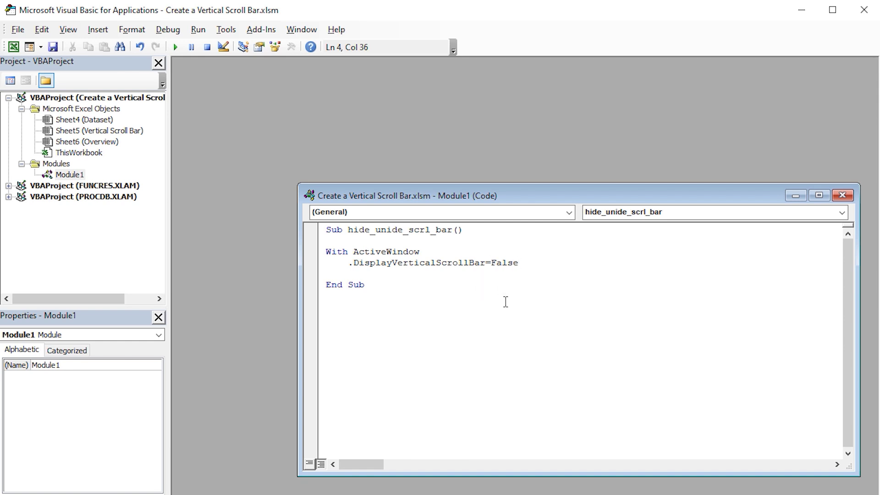
key(Return)
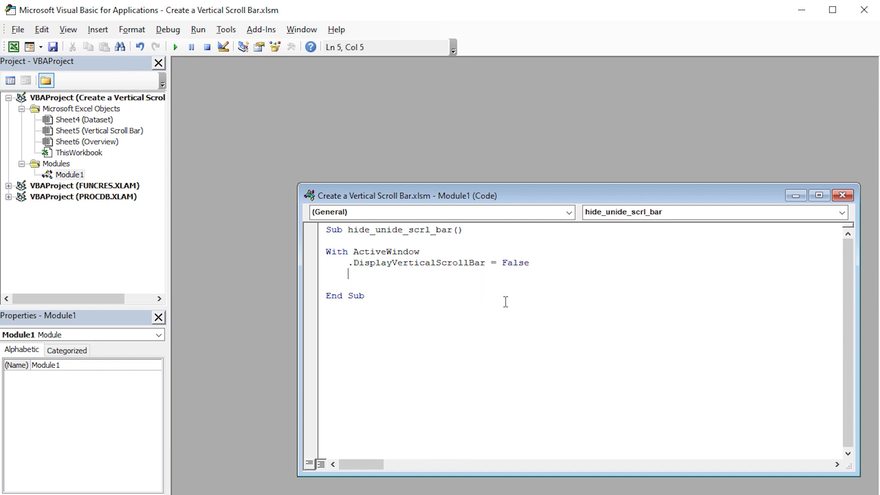
key(BackSpace)
text(end with)
key(Return)
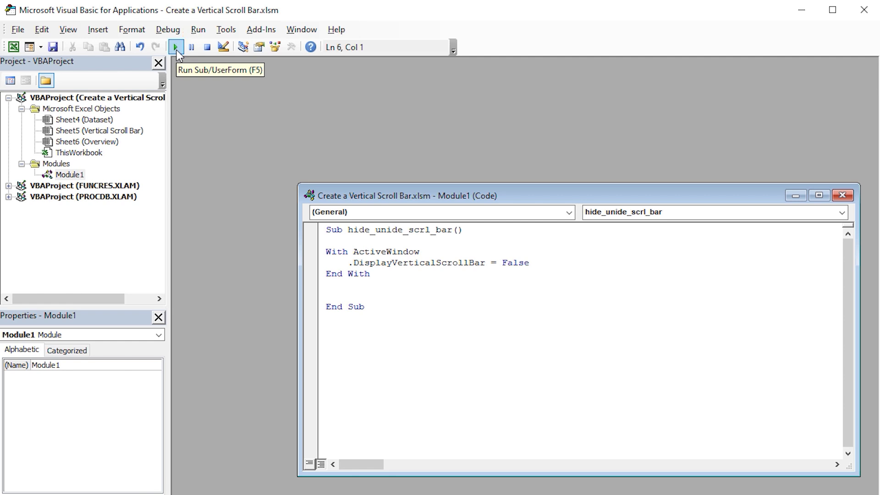
key(F5)
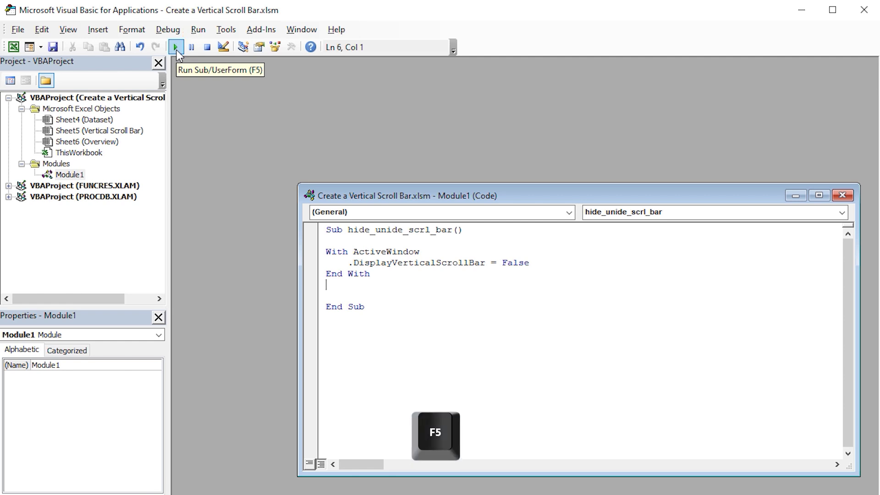
- Confirm the scroll bar is hidden, then change False to True and view the restored sheet
click(15, 48)
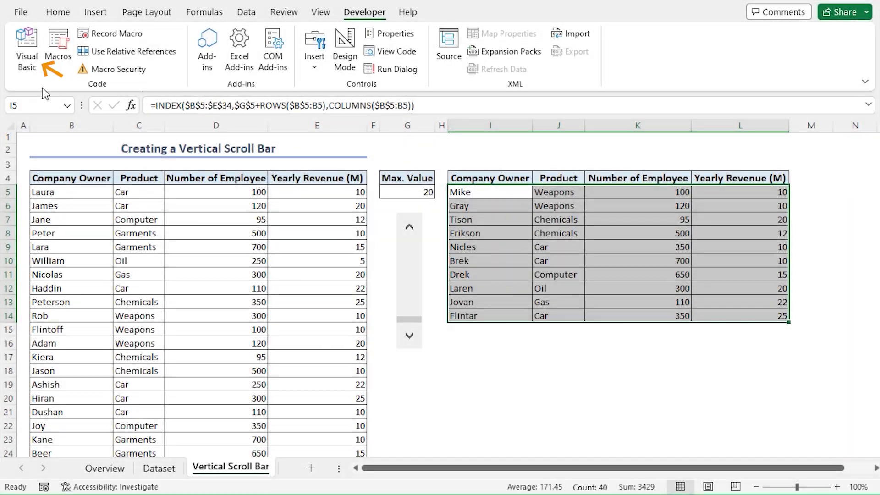
click(30, 70)
drag(529, 263, 503, 267)
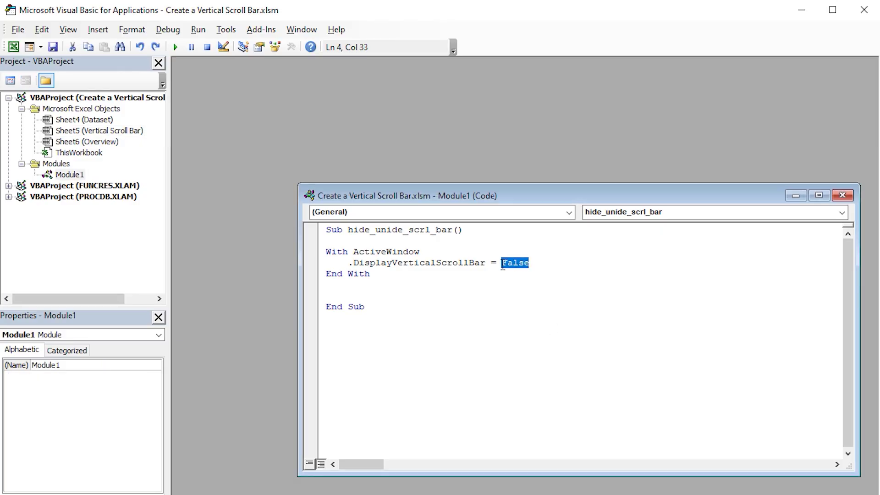
text(Tru)
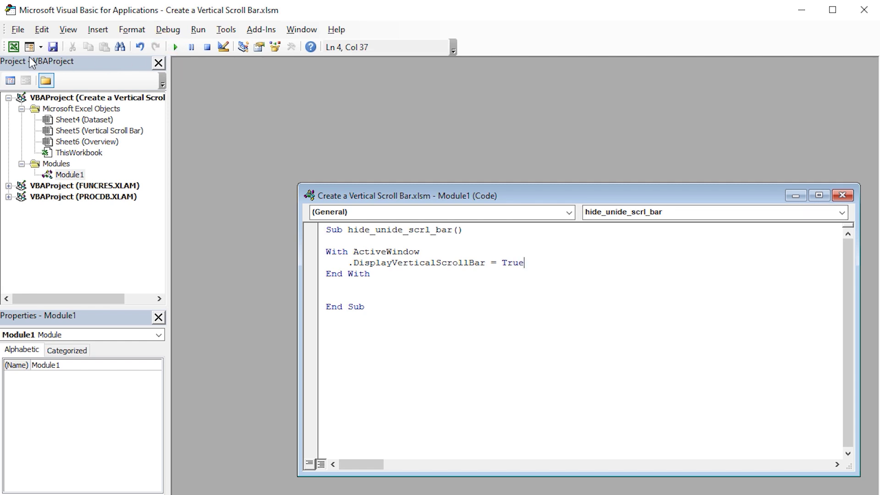
click(14, 47)
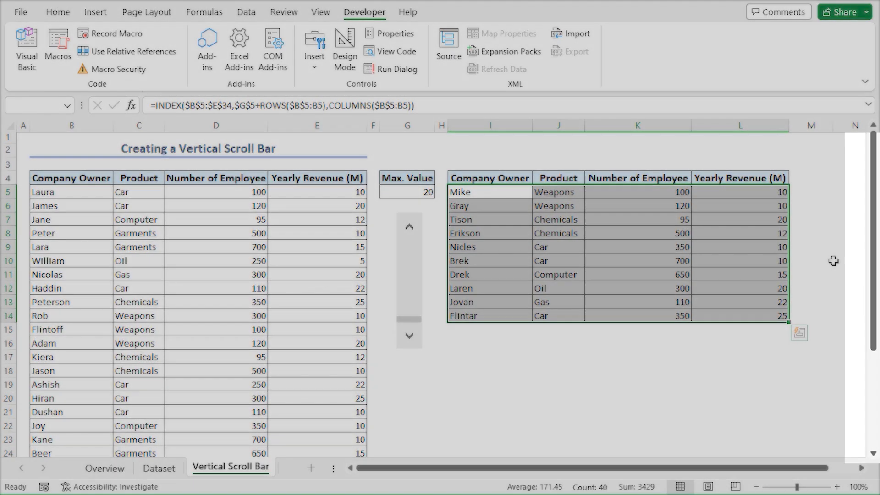